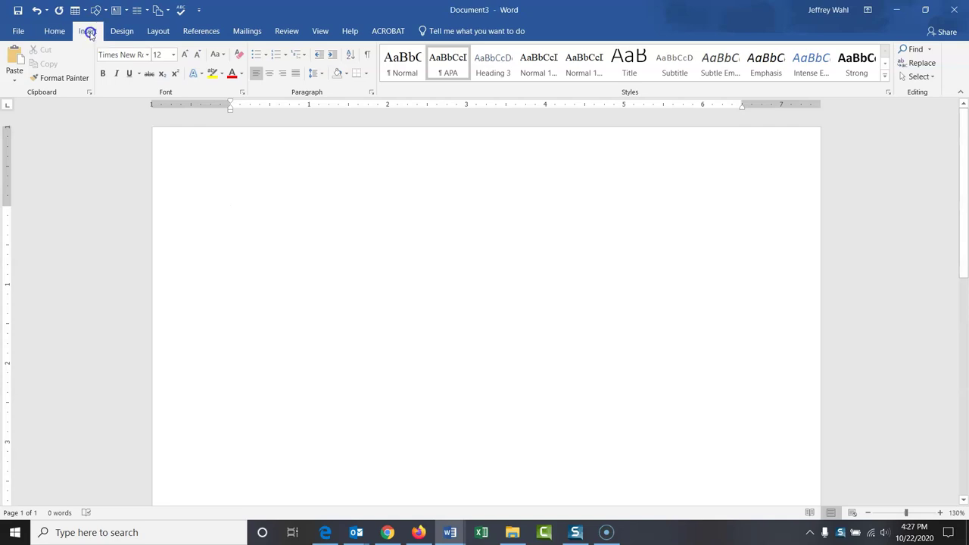
Step: Insert a Plain Number 3 page number at the top right of the header
{"action": "left_click", "coordinate": [87, 32]}
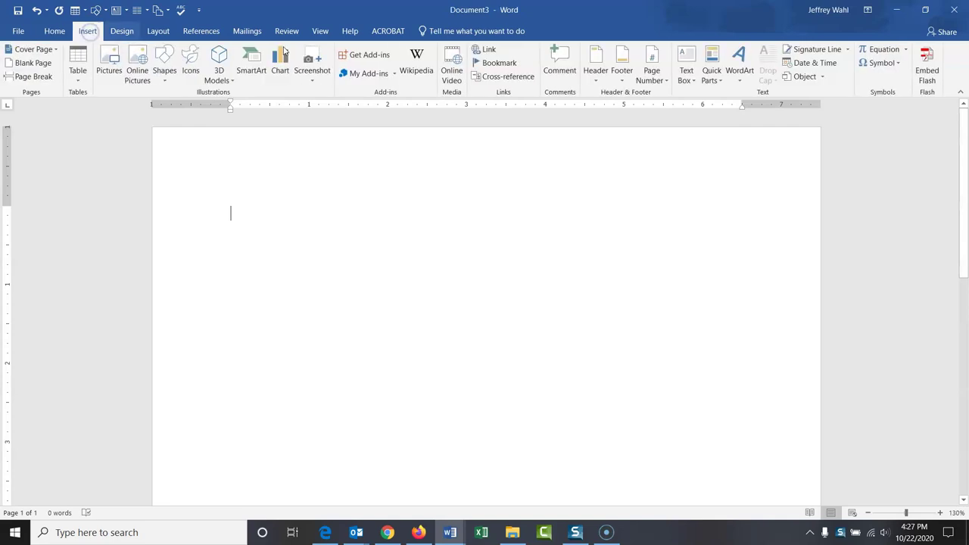
{"action": "left_click", "coordinate": [658, 79]}
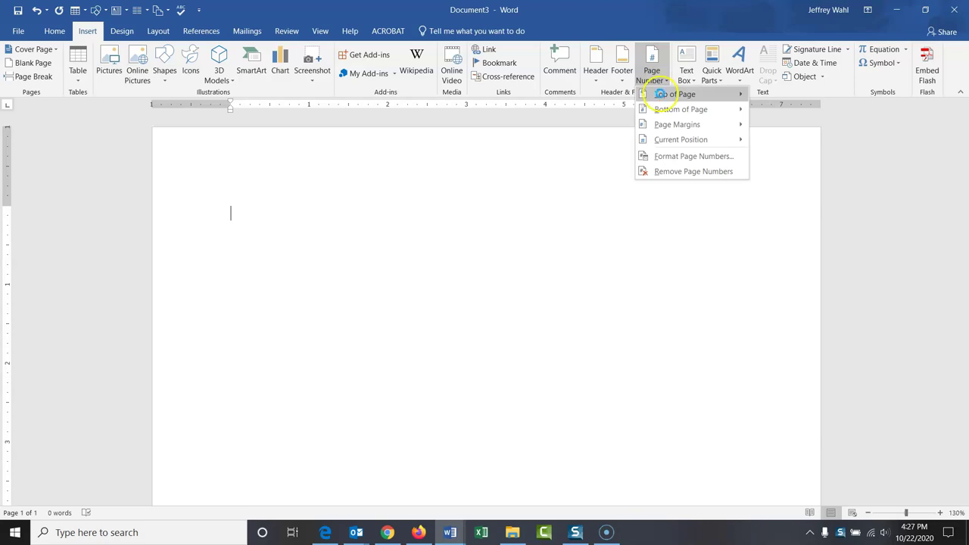
{"action": "left_click", "coordinate": [639, 96]}
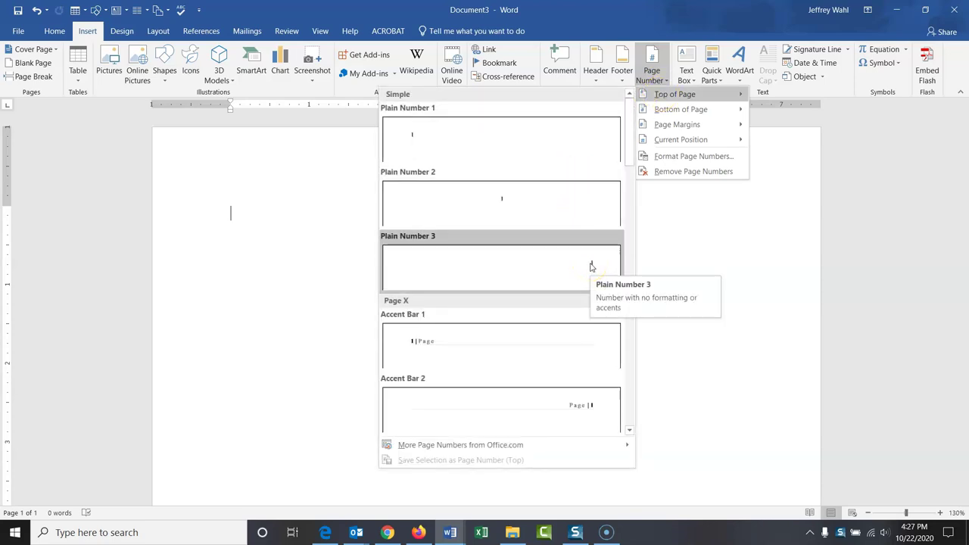
{"action": "left_click", "coordinate": [592, 266]}
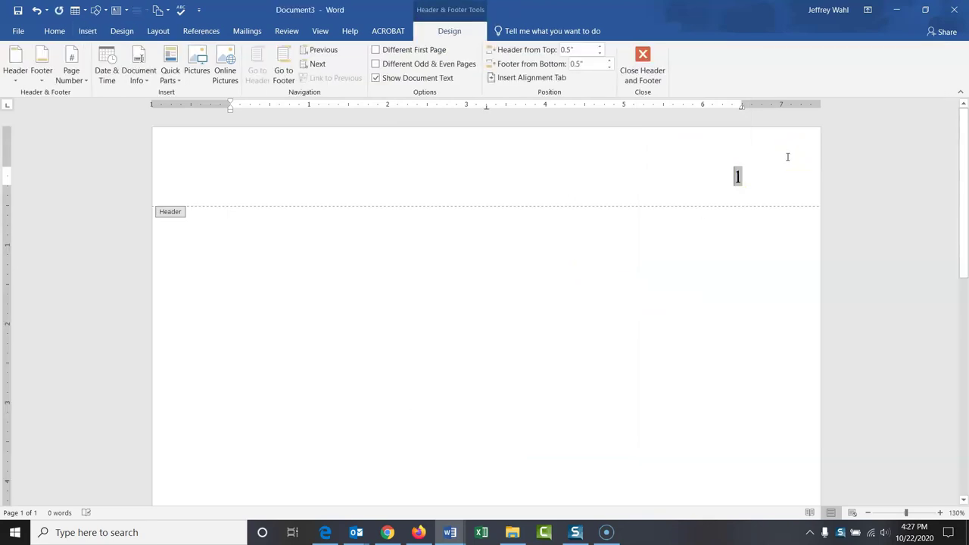
{"action": "left_click", "coordinate": [773, 165]}
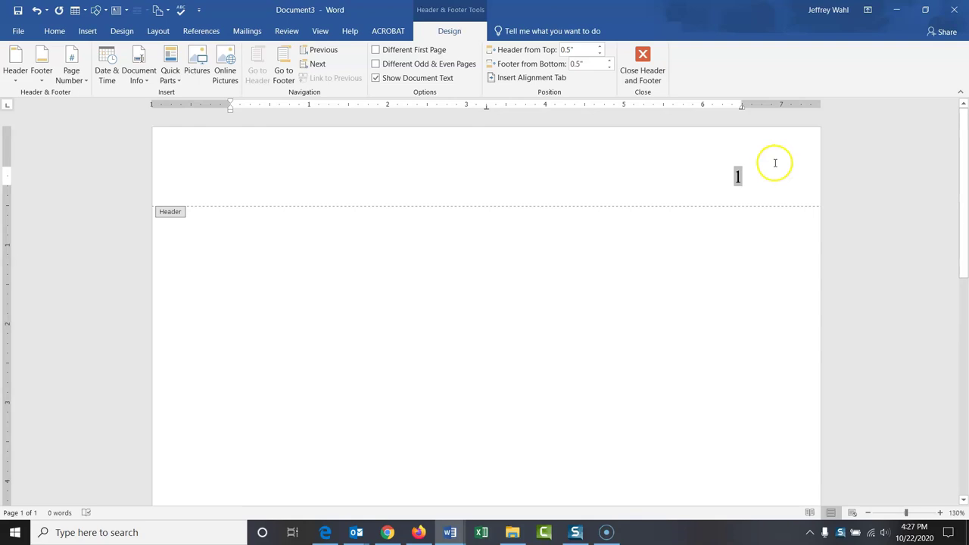
Step: Set the header page number to 12 point and close the header and footer
{"action": "double_click", "coordinate": [738, 176]}
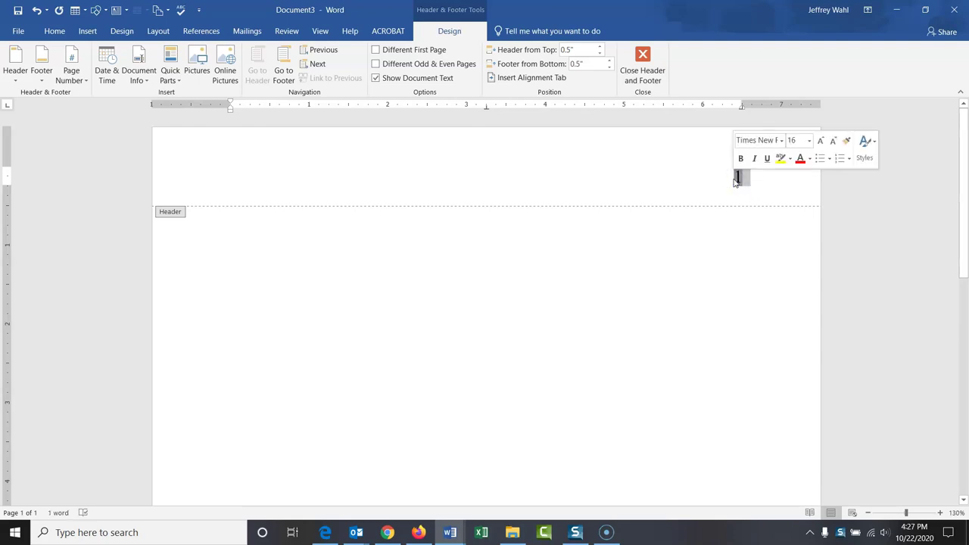
{"action": "left_click", "coordinate": [61, 34]}
{"action": "left_click", "coordinate": [174, 55]}
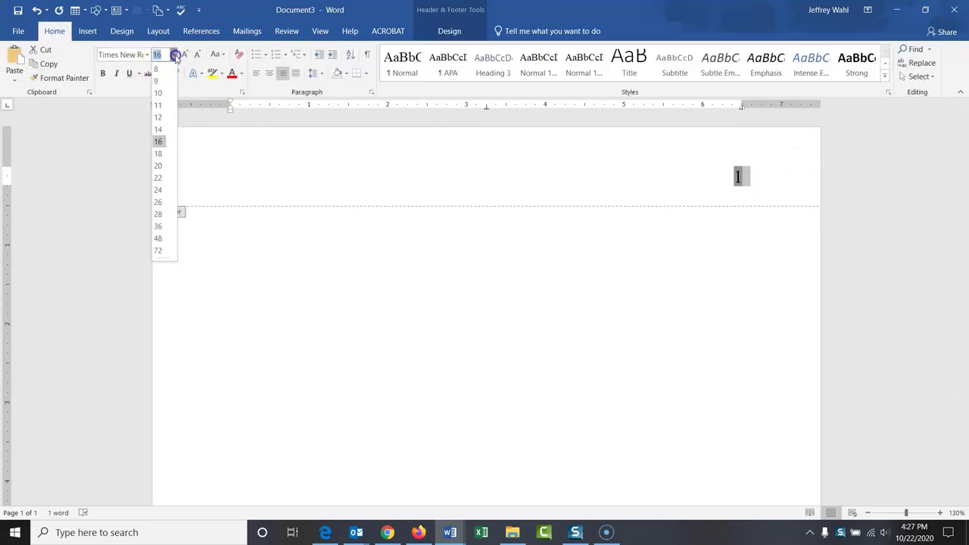
{"action": "left_click", "coordinate": [158, 117]}
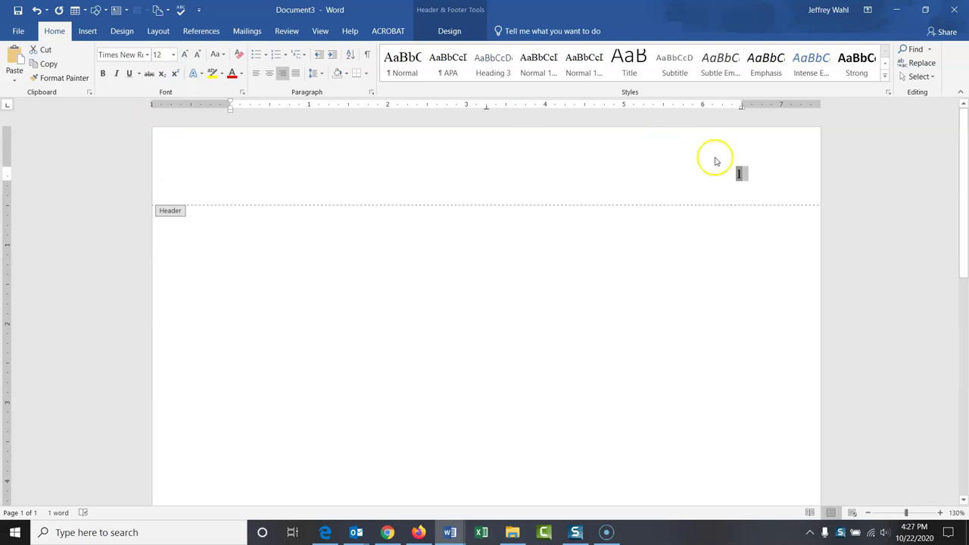
{"action": "left_click", "coordinate": [774, 177]}
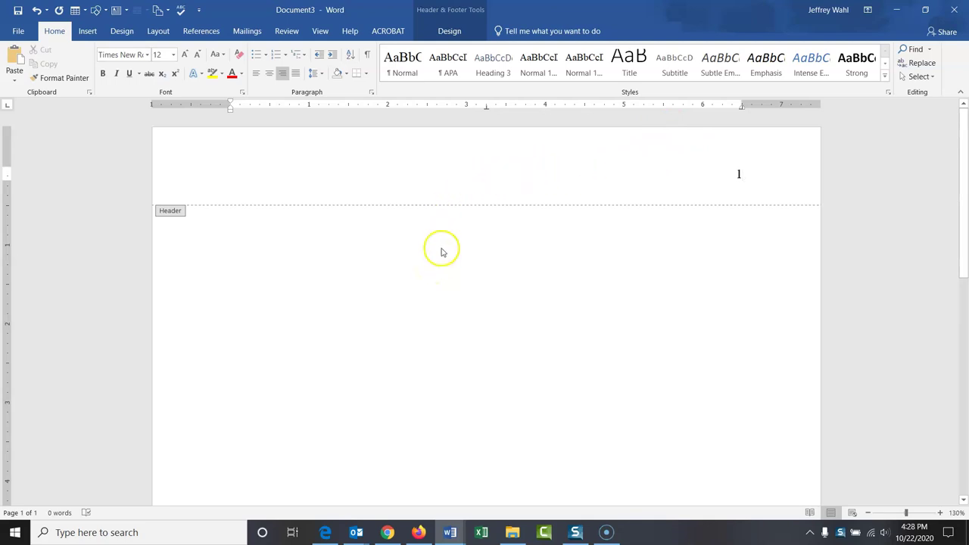
{"action": "left_click", "coordinate": [466, 13]}
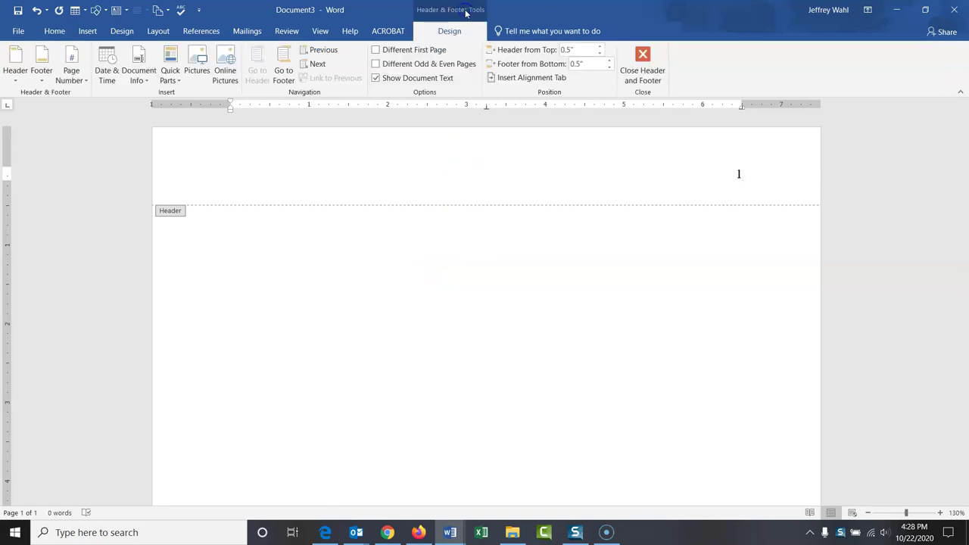
{"action": "left_click", "coordinate": [643, 54]}
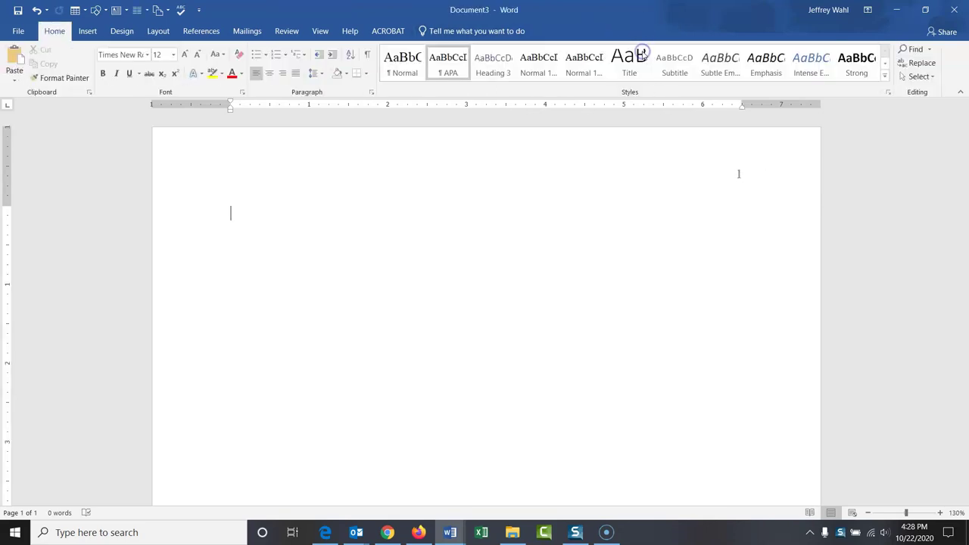
{"action": "left_click", "coordinate": [595, 235]}
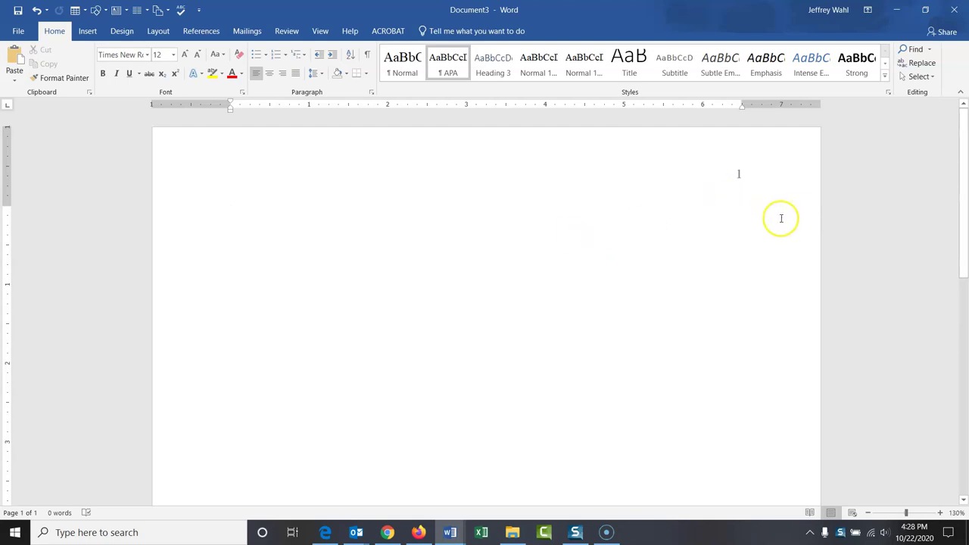
{"action": "key", "text": "Return"}
{"action": "key", "text": "Return"}
{"action": "key", "text": "Return"}
{"action": "key", "text": "Return"}
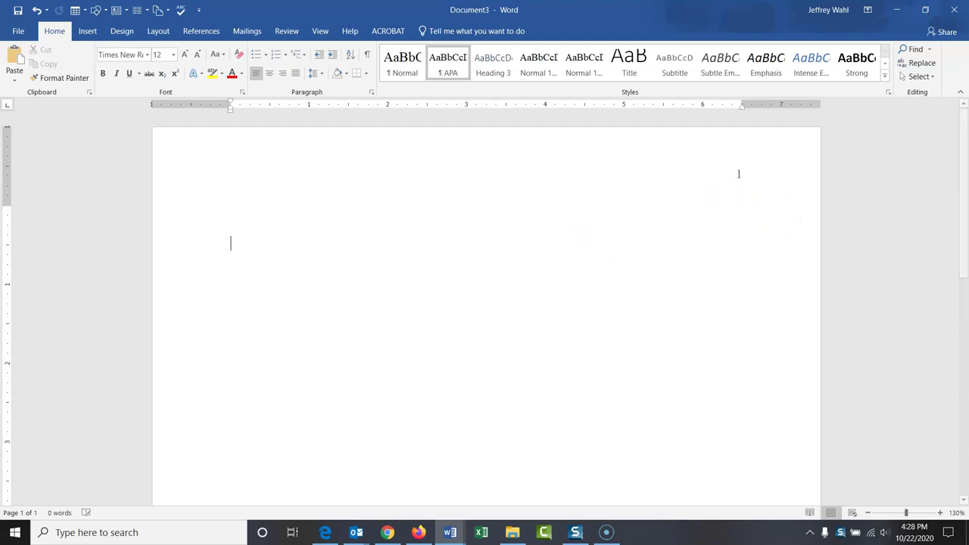
{"action": "key", "text": "Return"}
{"action": "key", "text": "Return"}
{"action": "key", "text": "Return"}
{"action": "key", "text": "Return"}
{"action": "key", "text": "Return"}
{"action": "key", "text": "Return"}
{"action": "key", "text": "Return"}
{"action": "key", "text": "Return"}
{"action": "key", "text": "Return"}
{"action": "key", "text": "Return"}
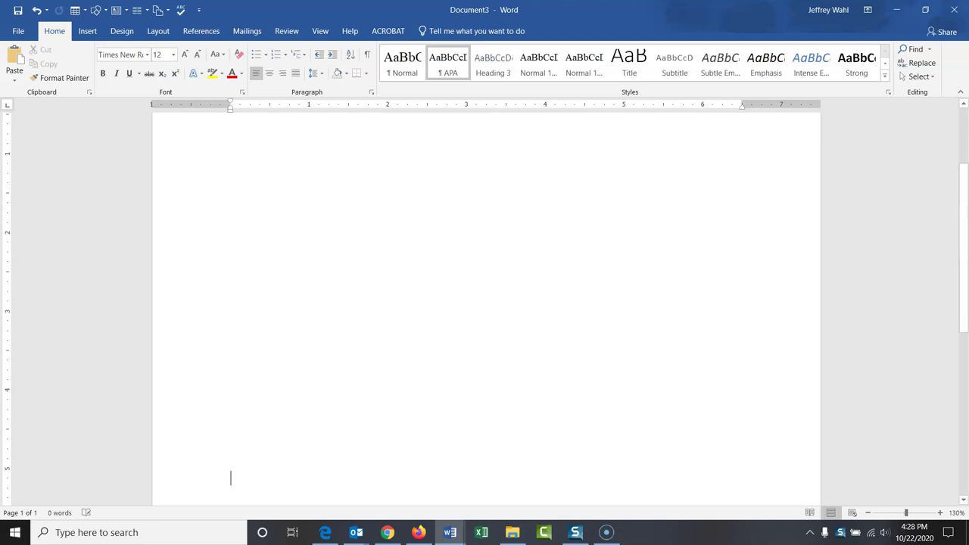
{"action": "key", "text": "Return"}
{"action": "key", "text": "Return"}
{"action": "key", "text": "Return"}
{"action": "key", "text": "Return"}
{"action": "key", "text": "Return"}
{"action": "key", "text": "Return"}
{"action": "key", "text": "Return"}
{"action": "key", "text": "Return"}
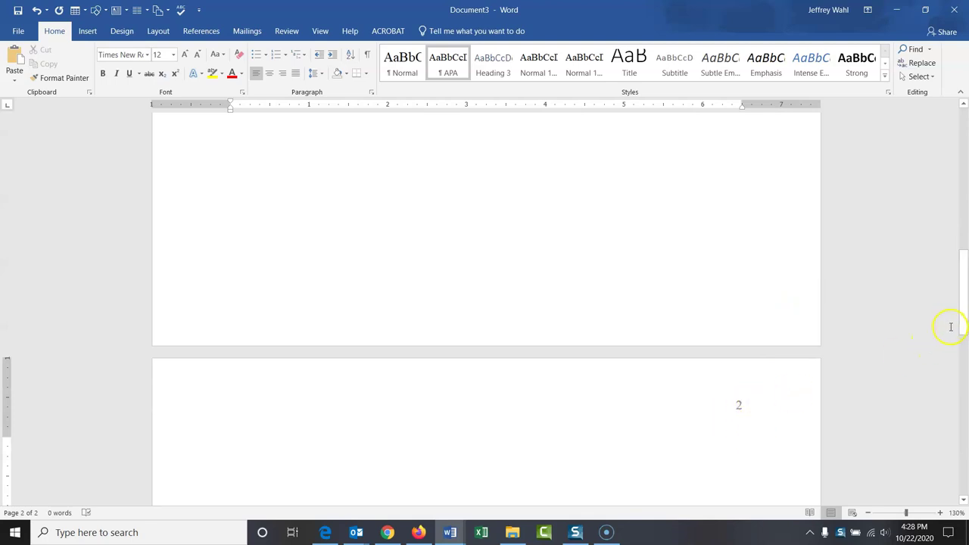
{"action": "key", "text": "Return"}
{"action": "key", "text": "Return"}
{"action": "key", "text": "Return"}
{"action": "key", "text": "Return"}
{"action": "key", "text": "Return"}
{"action": "key", "text": "Return"}
{"action": "key", "text": "Return"}
{"action": "key", "text": "Return"}
{"action": "key", "text": "Return"}
{"action": "key", "text": "Return"}
{"action": "key", "text": "Return"}
{"action": "key", "text": "Return"}
{"action": "key", "text": "Return"}
{"action": "key", "text": "Return"}
{"action": "key", "text": "Return"}
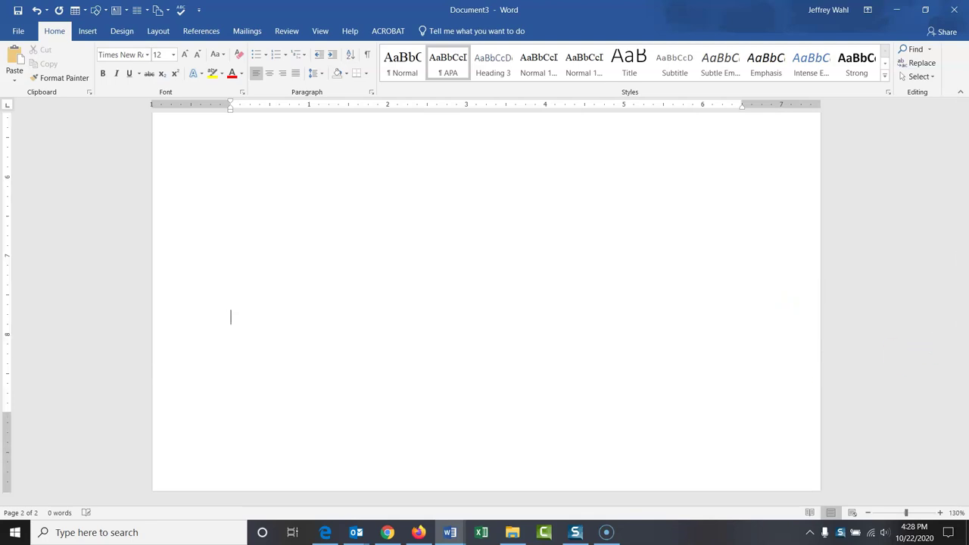
{"action": "key", "text": "BackSpace"}
{"action": "key", "text": "BackSpace"}
{"action": "key", "text": "BackSpace"}
{"action": "key", "text": "BackSpace"}
{"action": "key", "text": "BackSpace"}
{"action": "key", "text": "BackSpace"}
{"action": "key", "text": "BackSpace"}
{"action": "key", "text": "BackSpace"}
{"action": "key", "text": "BackSpace"}
{"action": "key", "text": "BackSpace"}
{"action": "key", "text": "BackSpace"}
{"action": "key", "text": "BackSpace"}
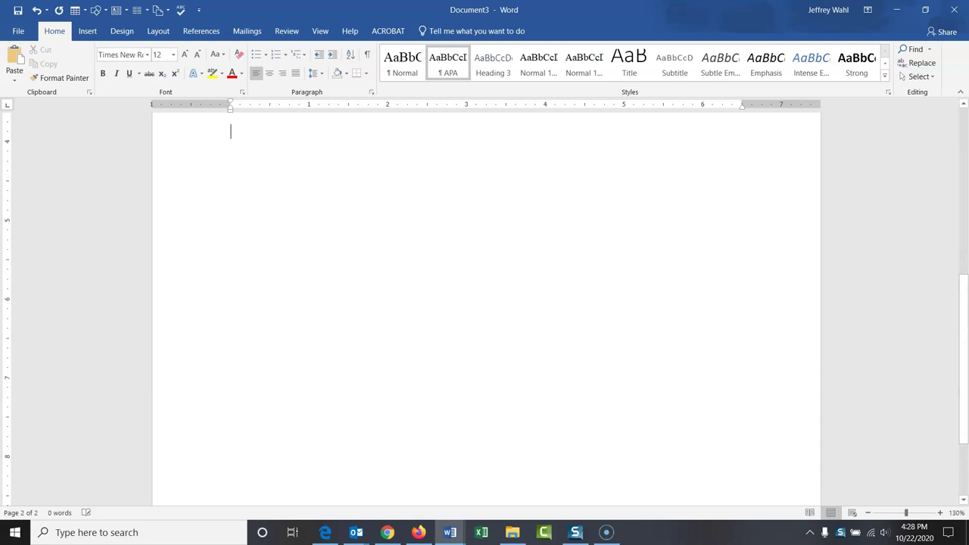
{"action": "key", "text": "BackSpace"}
{"action": "key", "text": "BackSpace"}
{"action": "key", "text": "BackSpace"}
{"action": "key", "text": "BackSpace"}
{"action": "key", "text": "BackSpace"}
{"action": "key", "text": "BackSpace"}
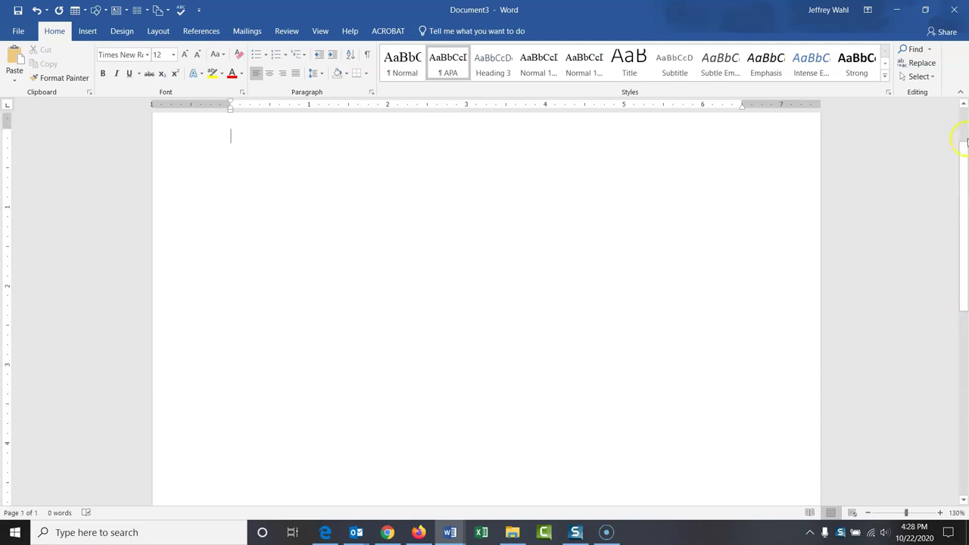
{"action": "key", "text": "BackSpace"}
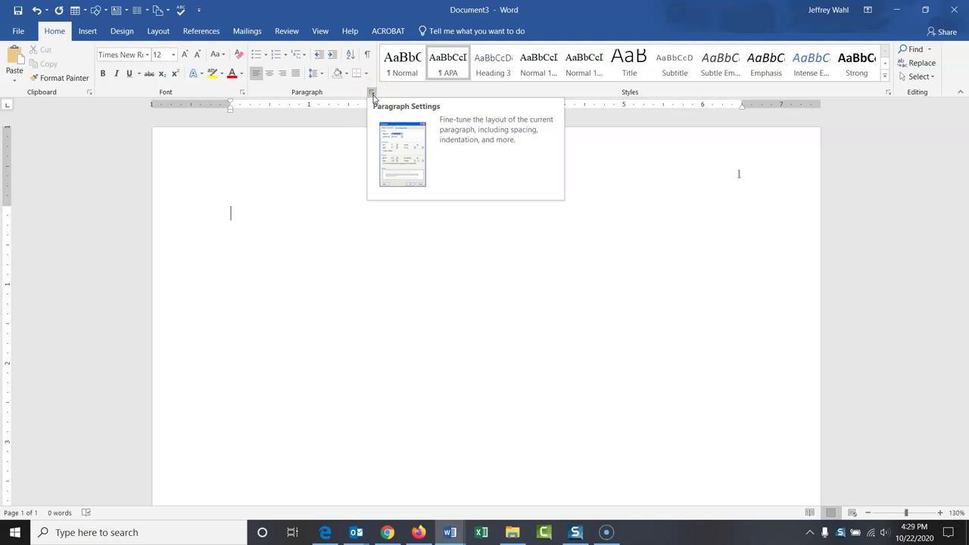
{"action": "left_click", "coordinate": [371, 93]}
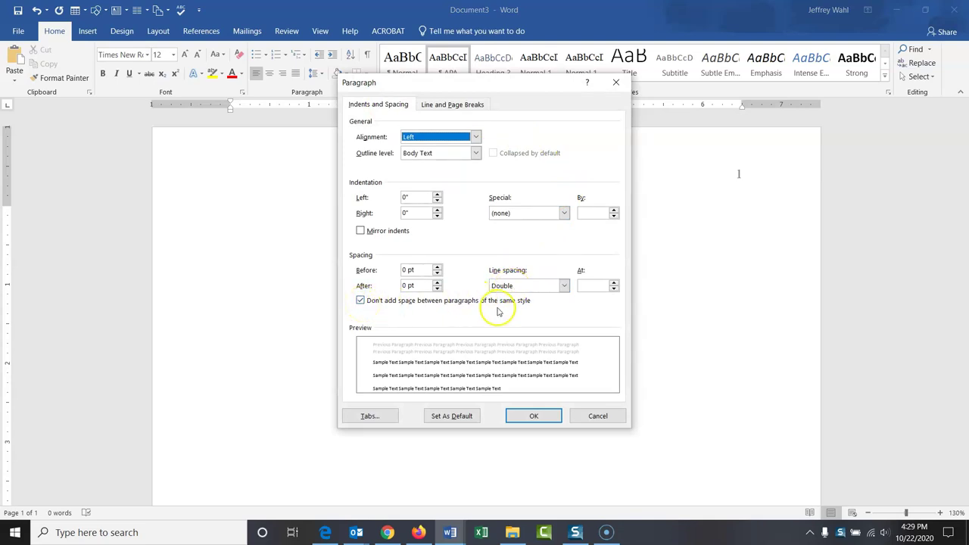
{"action": "left_click", "coordinate": [537, 417]}
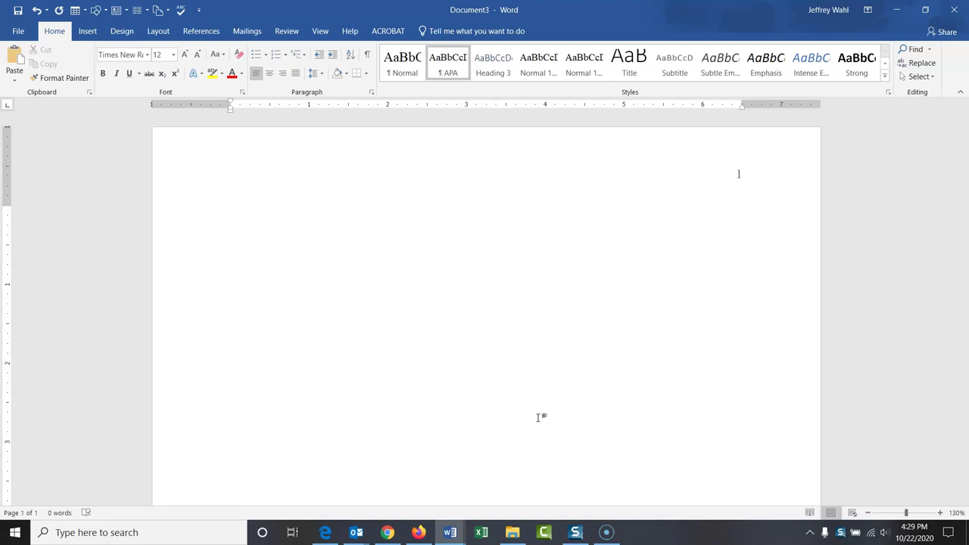
Step: Below a few blank lines, type the centred, bold title 'The Title of my Paper'
{"action": "key", "text": "Return"}
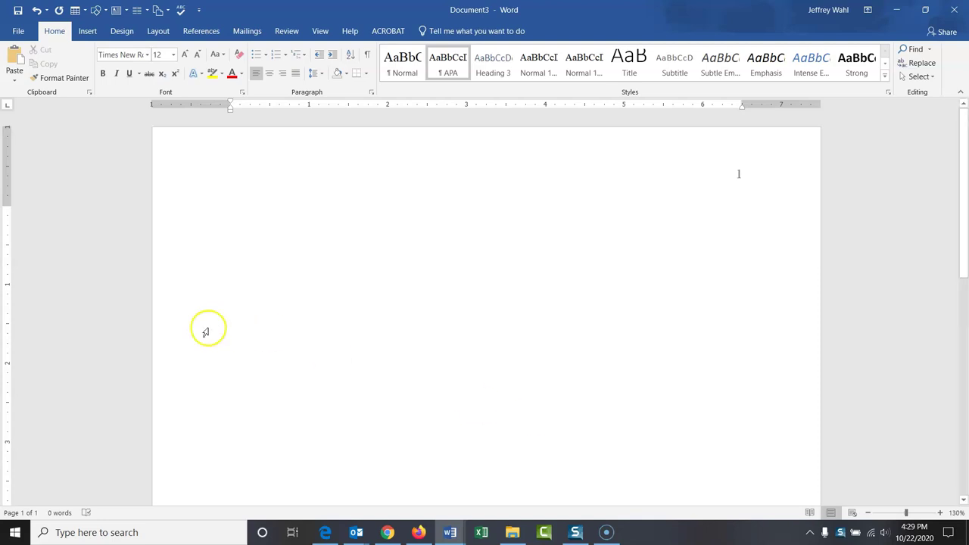
{"action": "left_click", "coordinate": [269, 73]}
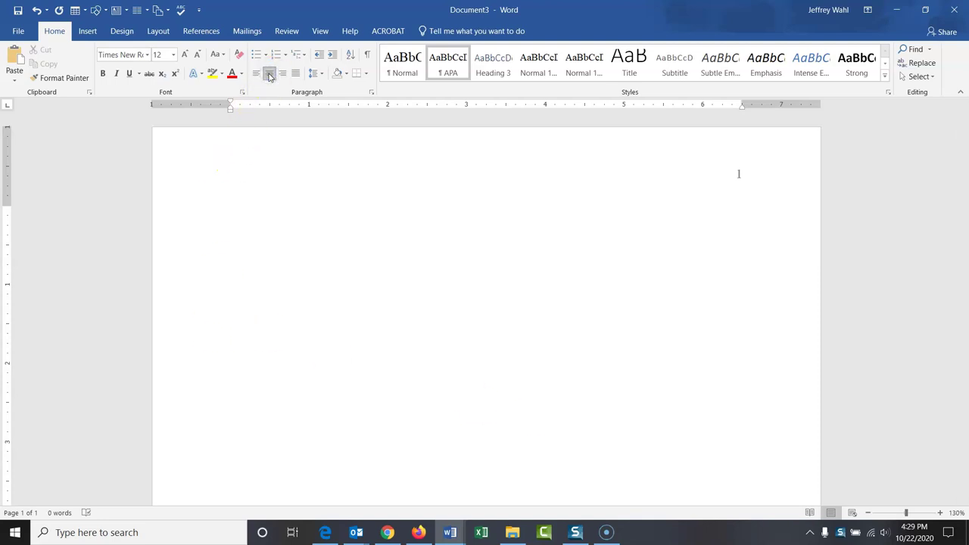
{"action": "left_click", "coordinate": [103, 75]}
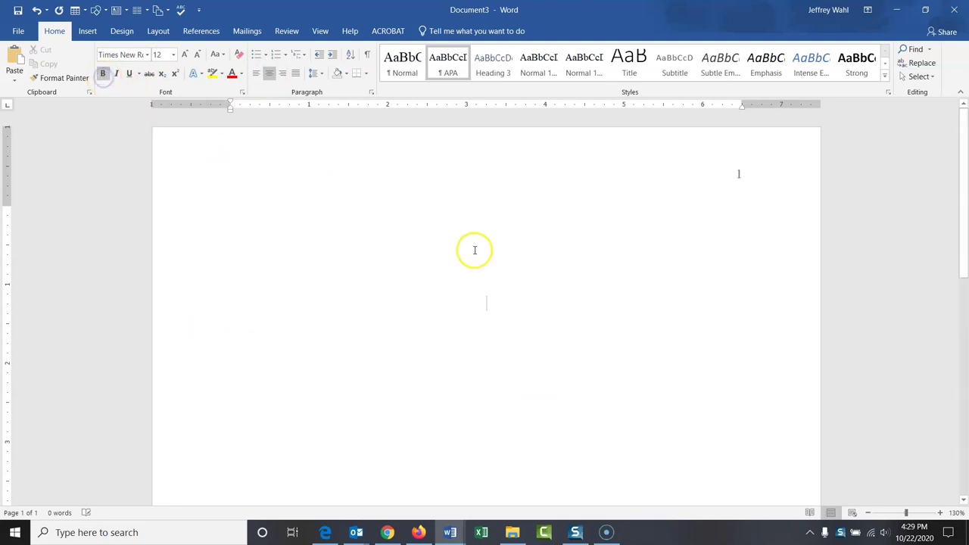
{"action": "type", "text": "The Ti"}
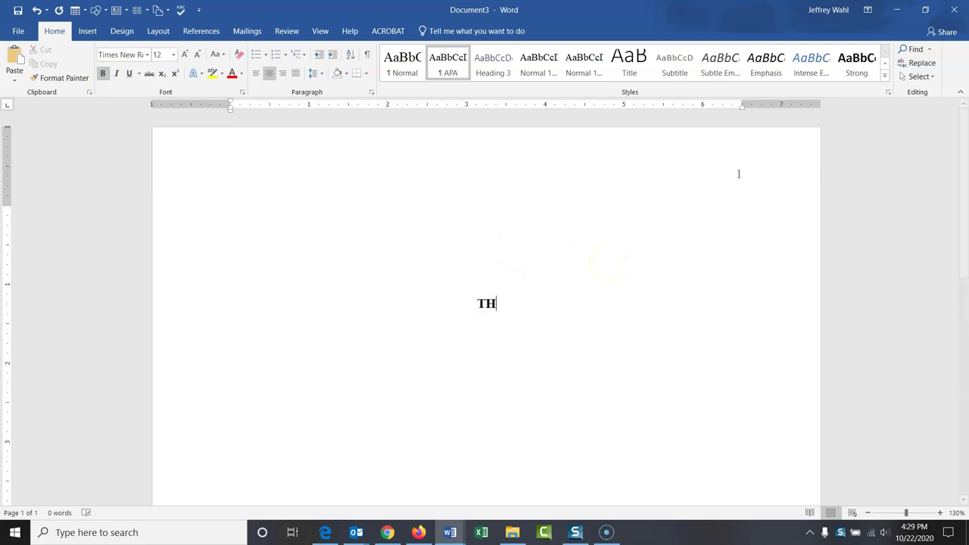
{"action": "type", "text": "tle o"}
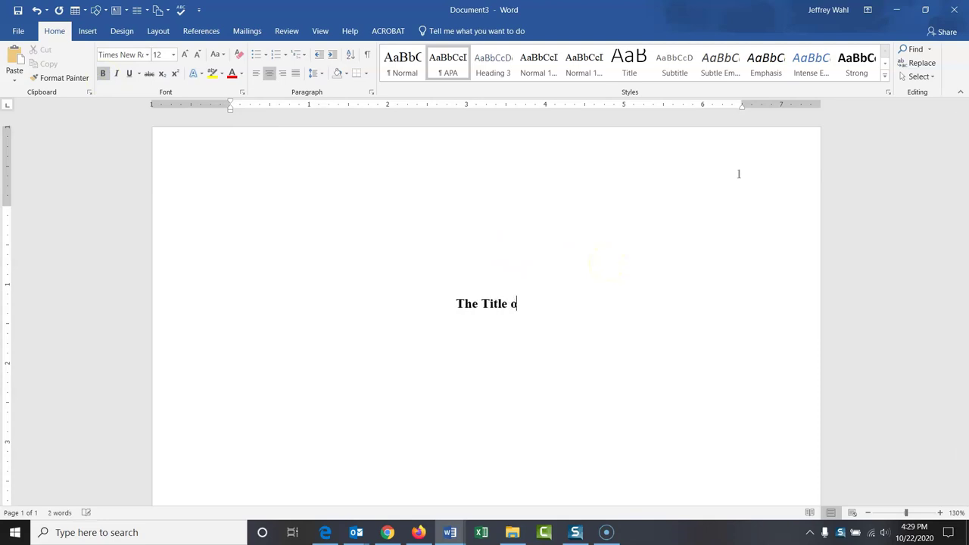
{"action": "type", "text": "f my Paper"}
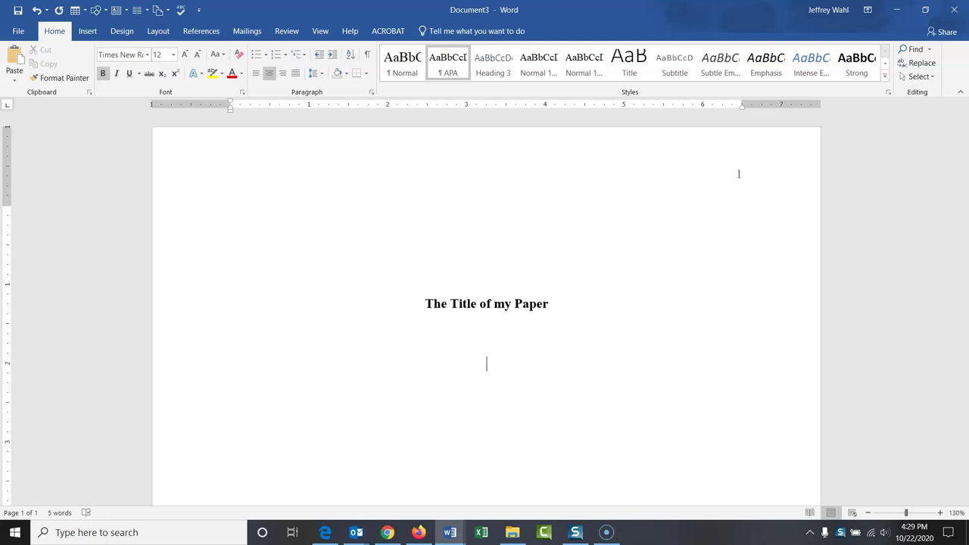
Step: Turn bold off and type the author's name on its own line under the title
{"action": "left_click", "coordinate": [103, 75]}
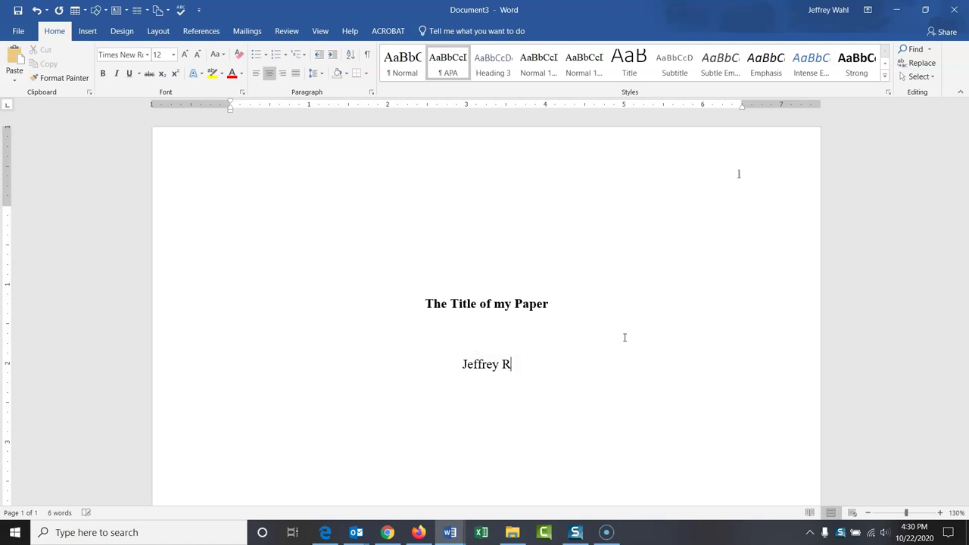
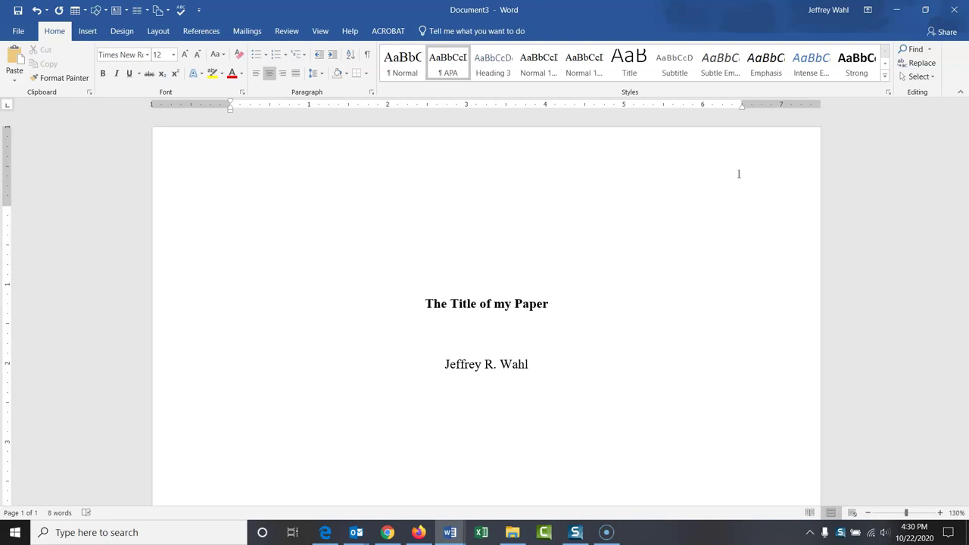
{"action": "key", "text": "Return"}
Step: Type 'Colorado State University Global' and the course line 'HCM430: Population Health Management', fixing typos
{"action": "type", "text": "Colorado Sate"}
{"action": "key", "text": "BackSpace"}
{"action": "key", "text": "BackSpace"}
{"action": "key", "text": "BackSpace"}
{"action": "key", "text": "BackSpace"}
{"action": "type", "text": "tate Univ"}
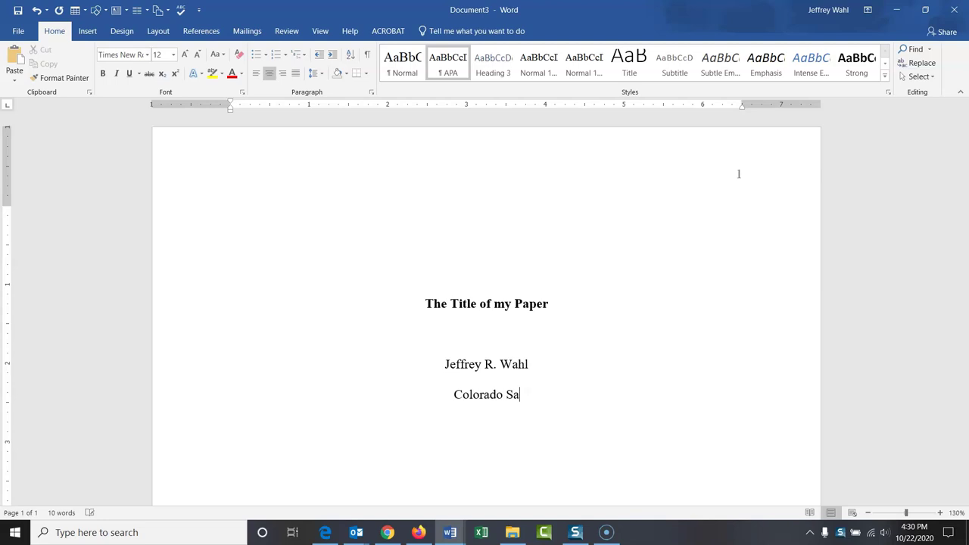
{"action": "type", "text": "ersity Global"}
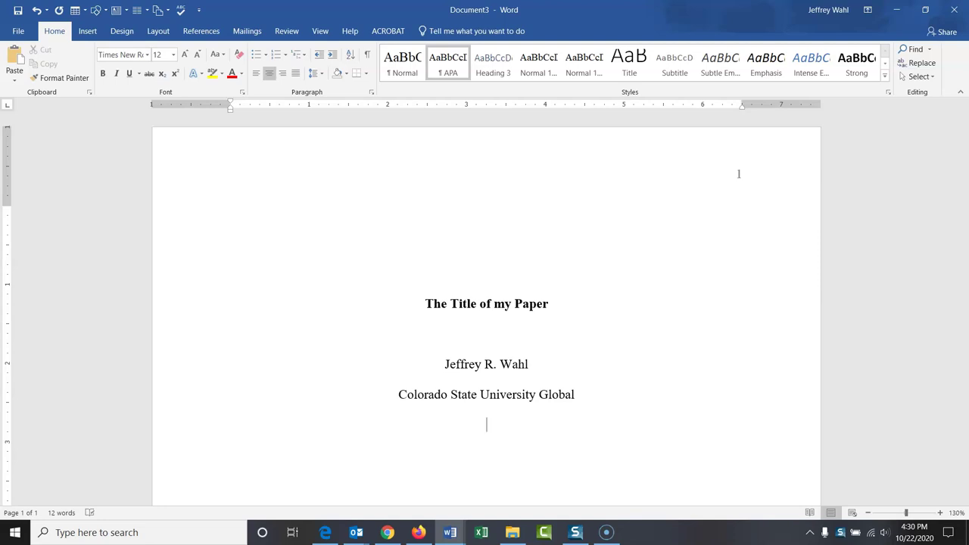
{"action": "type", "text": "HCM430: Popul"}
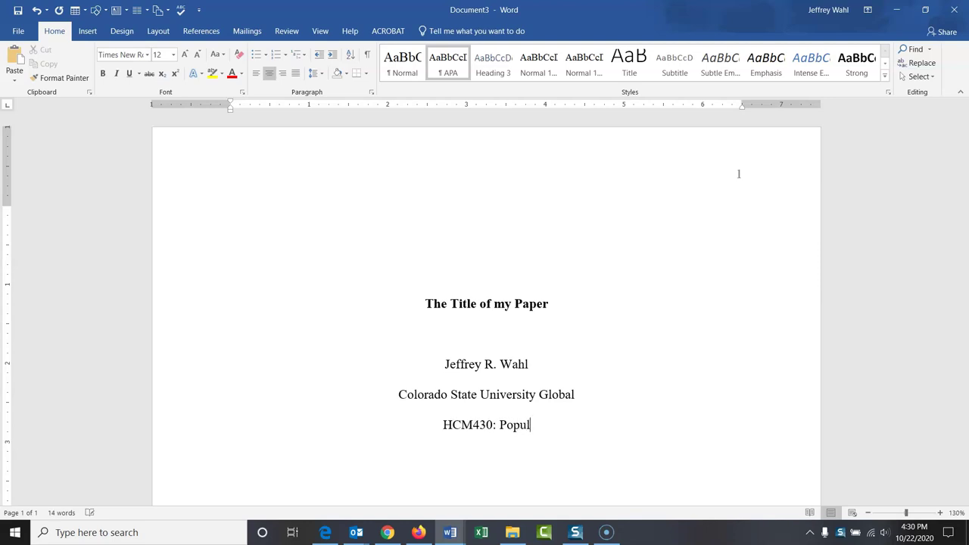
{"action": "type", "text": "ation Health man"}
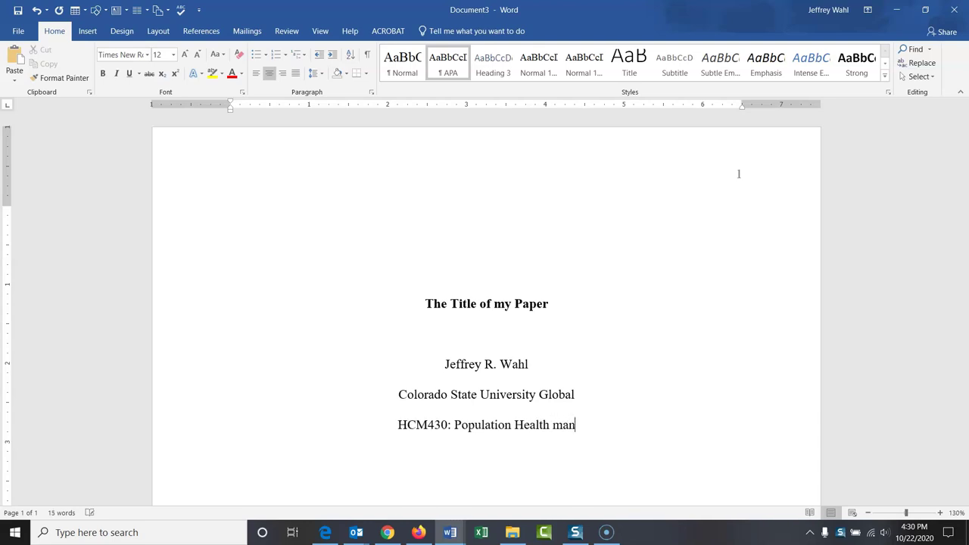
{"action": "key", "text": "BackSpace"}
{"action": "key", "text": "BackSpace"}
{"action": "key", "text": "BackSpace"}
{"action": "type", "text": "Management"}
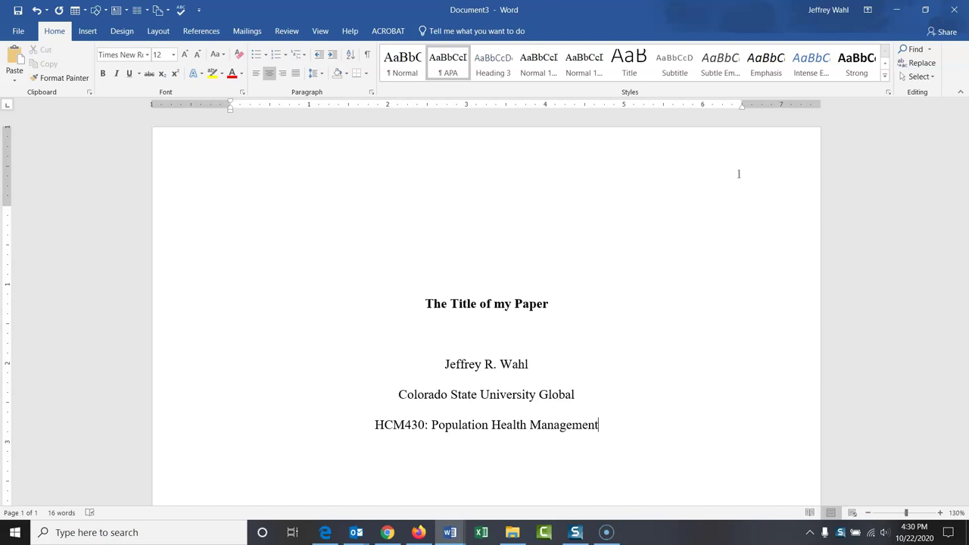
Step: Add the instructor's name and the date 'October 22, 2020' on separate lines
{"action": "key", "text": "Return"}
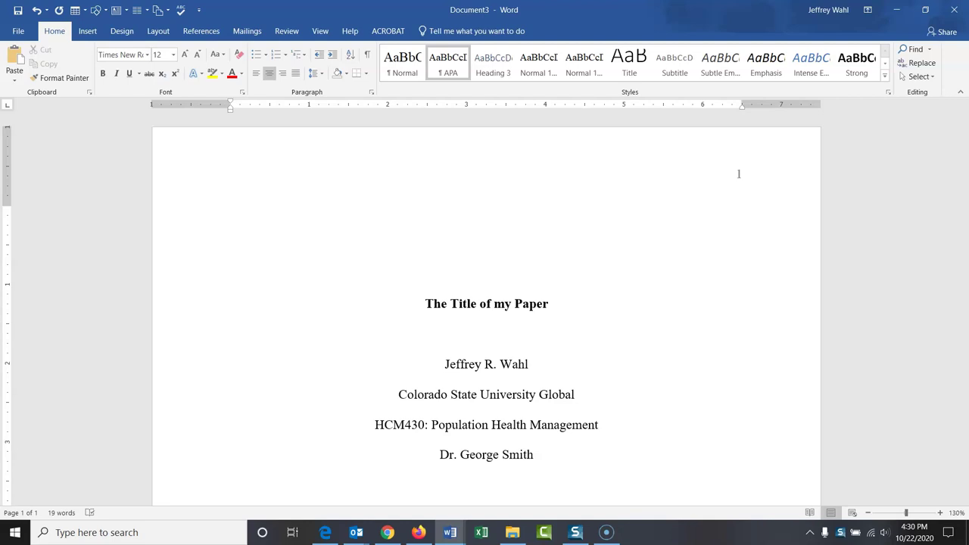
{"action": "key", "text": "Return"}
{"action": "type", "text": "October"}
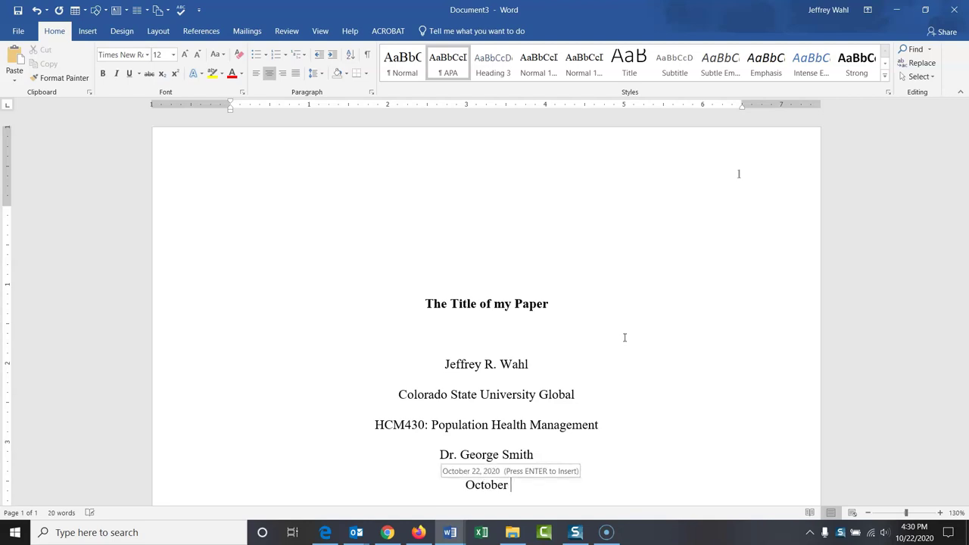
{"action": "type", "text": " 22"}
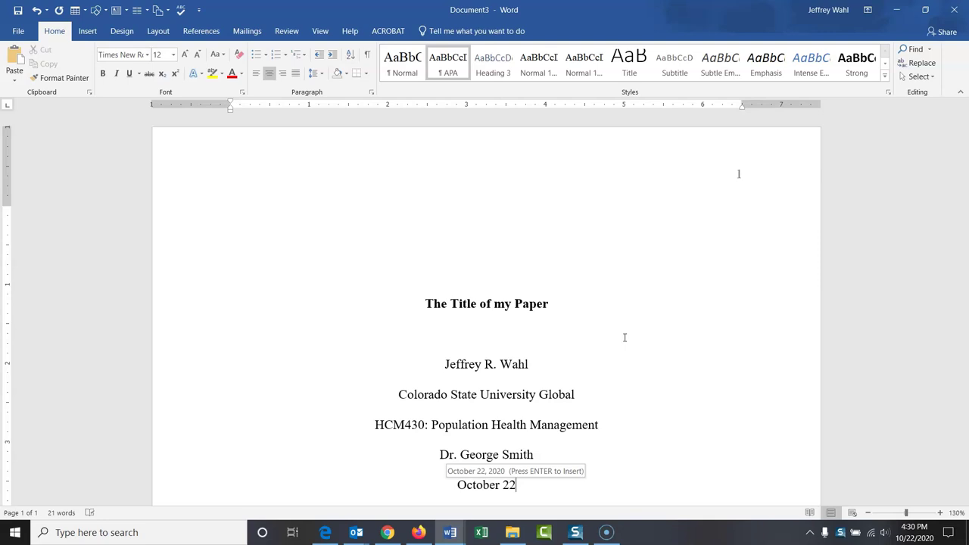
{"action": "type", "text": ", "}
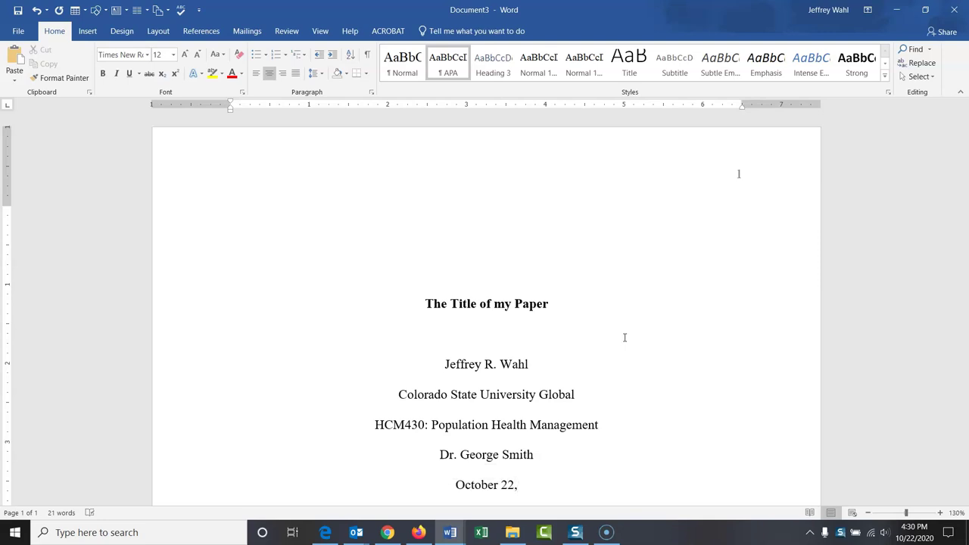
{"action": "type", "text": "2020"}
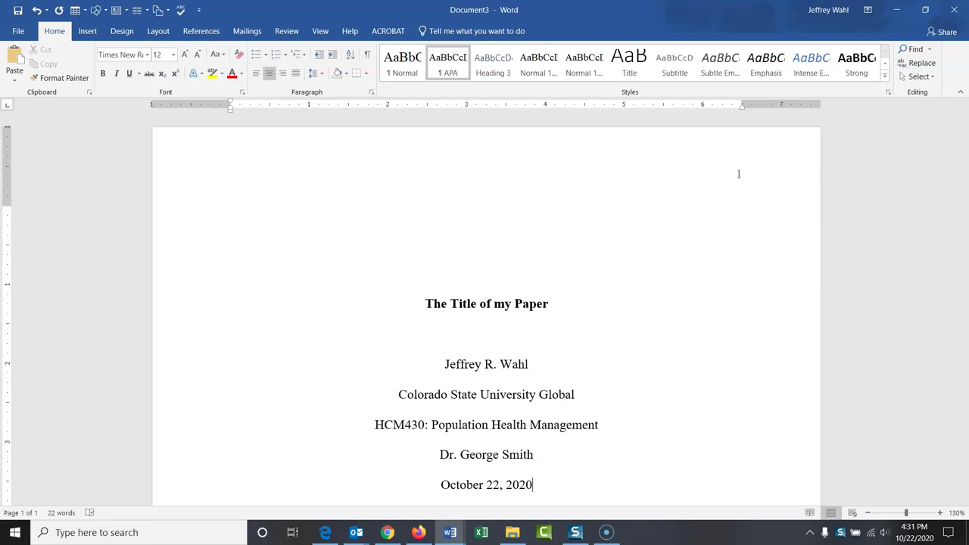
Step: Add blank lines after the date until page 2 begins, then turn bold on
{"action": "key", "text": "Return"}
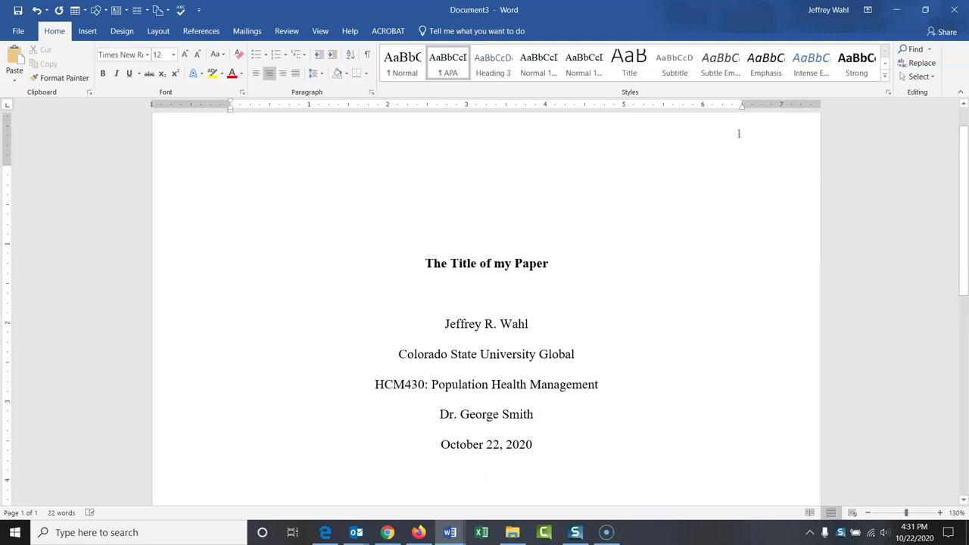
{"action": "key", "text": "Return"}
{"action": "key", "text": "Return"}
{"action": "key", "text": "Return"}
{"action": "key", "text": "Return"}
{"action": "key", "text": "Return"}
{"action": "key", "text": "Return"}
{"action": "key", "text": "Return"}
{"action": "key", "text": "Return"}
{"action": "key", "text": "Return"}
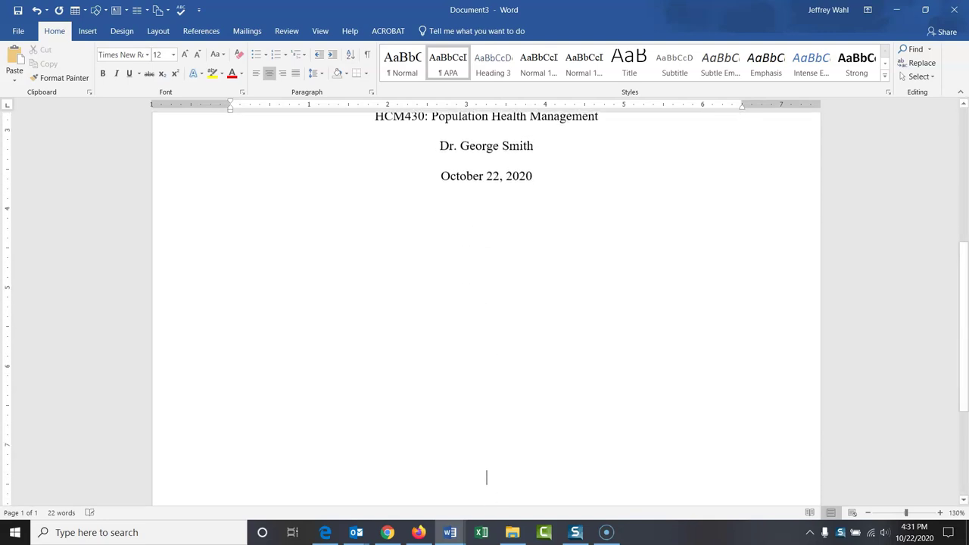
{"action": "key", "text": "Return"}
{"action": "key", "text": "Return"}
{"action": "key", "text": "Return"}
{"action": "key", "text": "Return"}
{"action": "key", "text": "Return"}
{"action": "key", "text": "Return"}
{"action": "key", "text": "Return"}
{"action": "key", "text": "Return"}
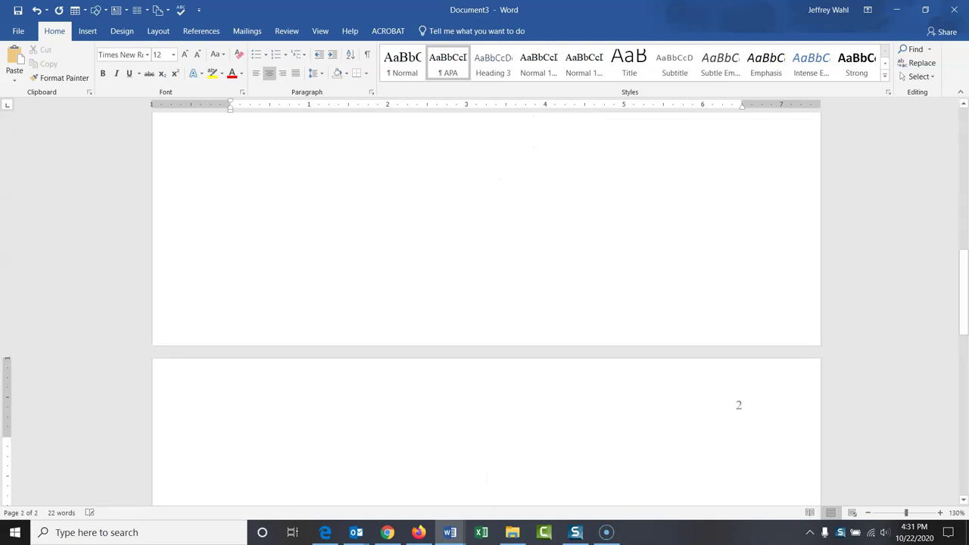
{"action": "key", "text": "BackSpace"}
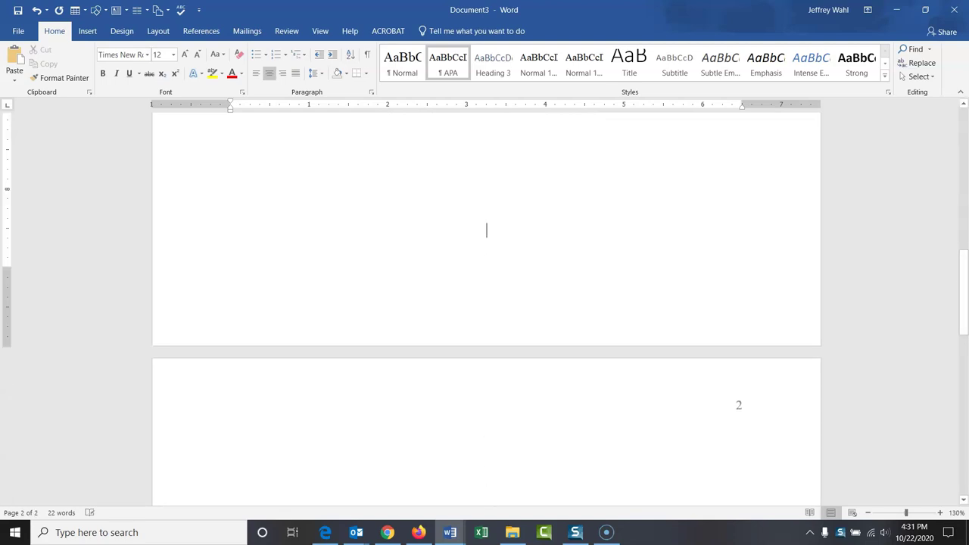
{"action": "key", "text": "Return"}
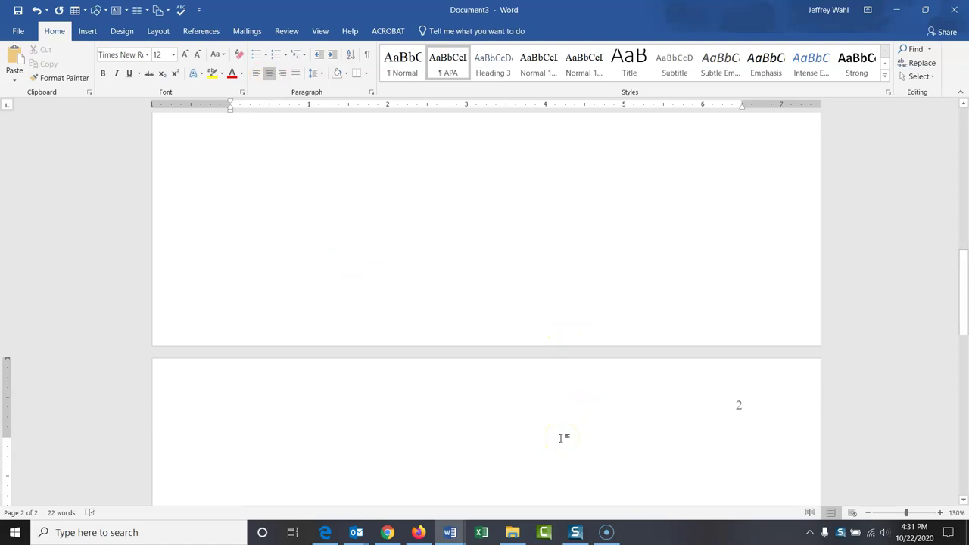
{"action": "left_click", "coordinate": [102, 73]}
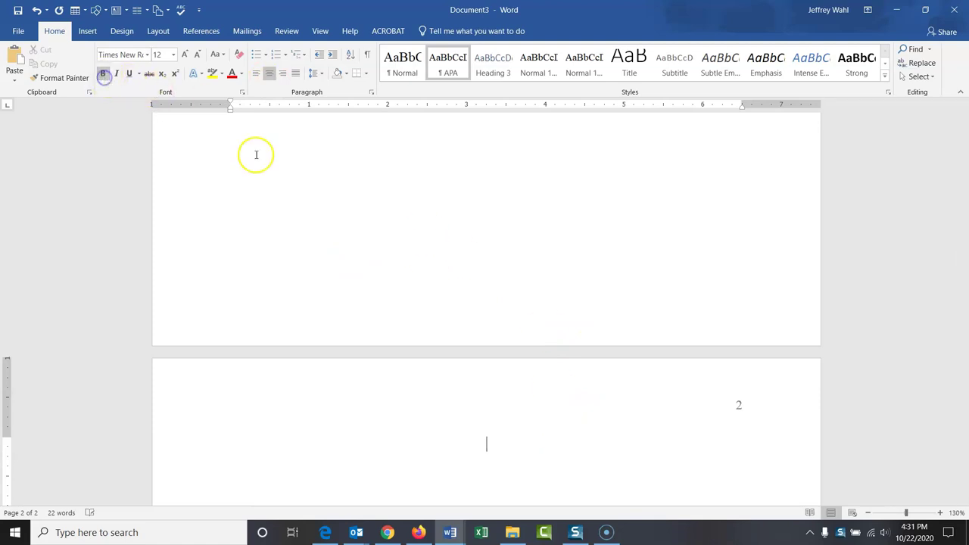
{"action": "left_click_drag", "start_coordinate": [963, 248], "coordinate": [965, 153]}
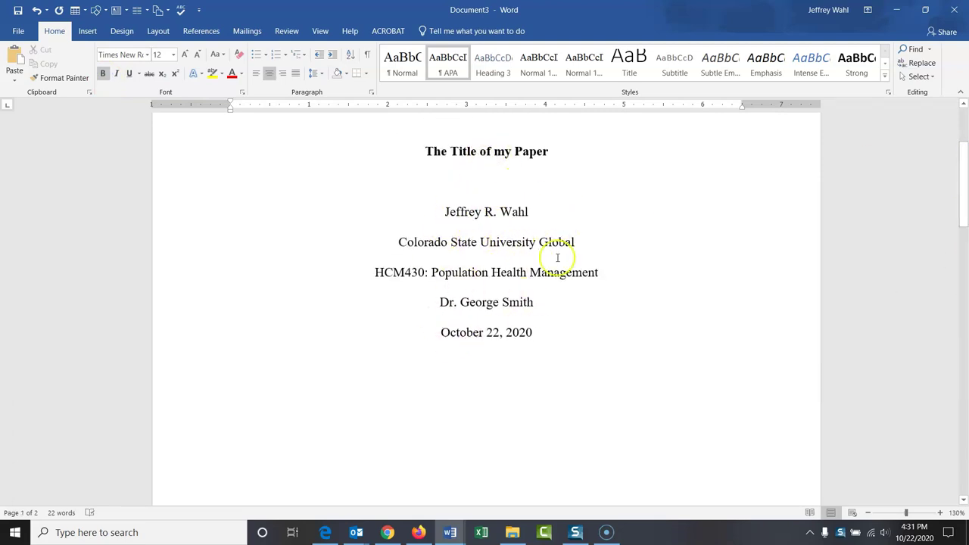
{"action": "left_click_drag", "start_coordinate": [965, 206], "coordinate": [964, 302]}
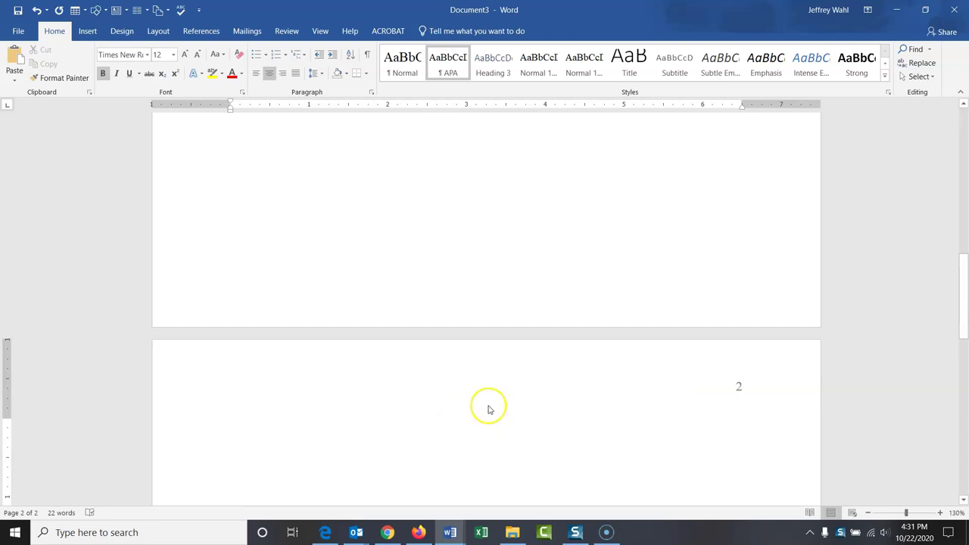
Step: Type the bold title 'The Title of my Paper' atop page 2 and left-align the next line
{"action": "left_click", "coordinate": [488, 409]}
{"action": "type", "text": "The Title"}
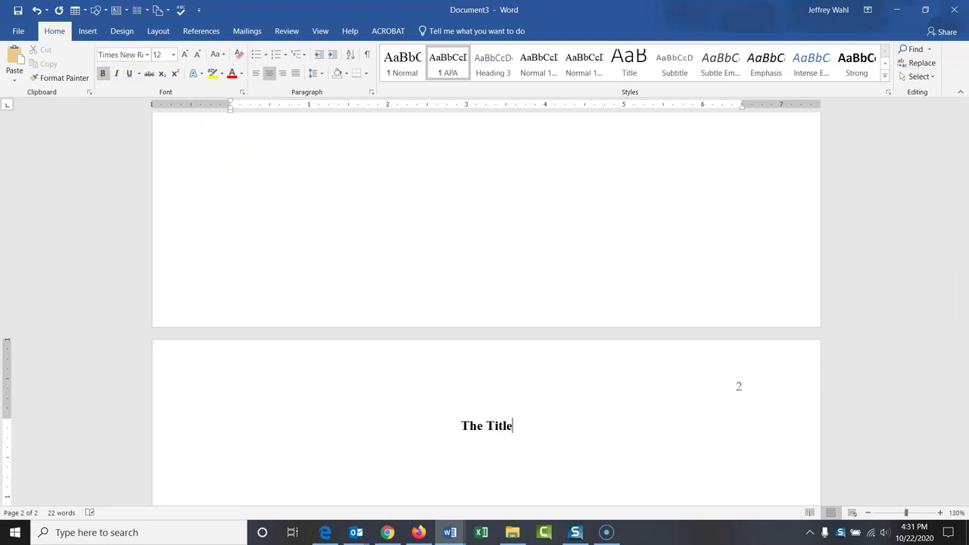
{"action": "type", "text": " of my Paper"}
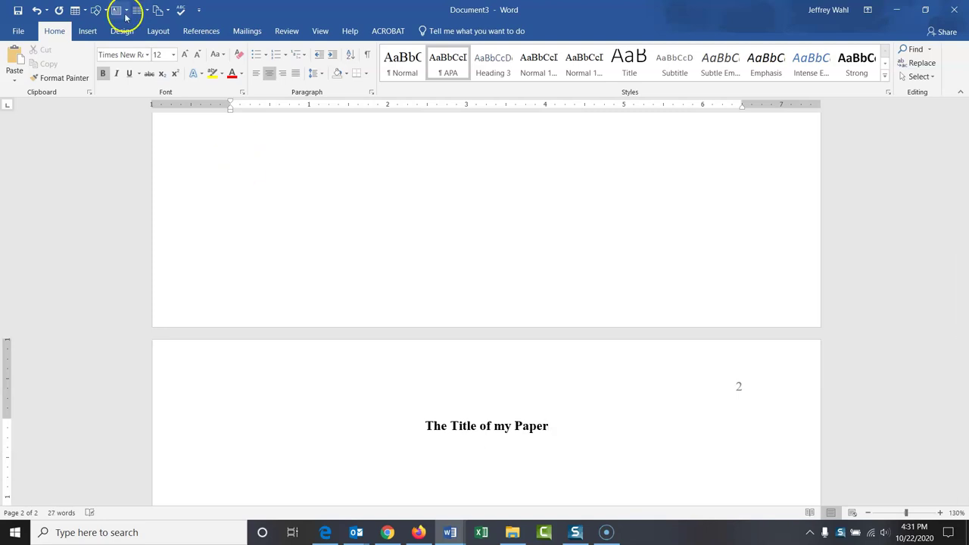
{"action": "left_click", "coordinate": [256, 73]}
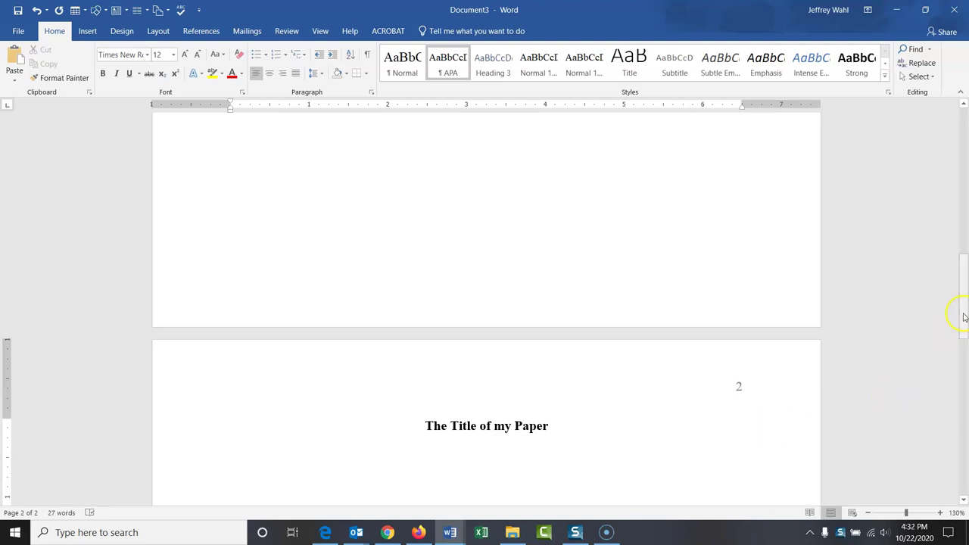
{"action": "left_click_drag", "start_coordinate": [964, 316], "coordinate": [963, 316]}
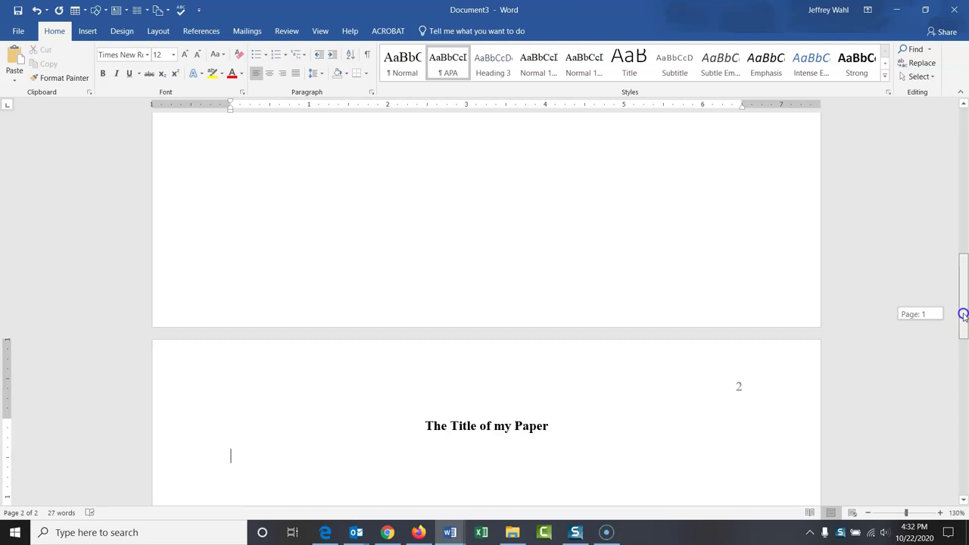
{"action": "mouse_move", "coordinate": [963, 316]}
{"action": "left_mouse_down"}
{"action": "mouse_move", "coordinate": [964, 128]}
{"action": "mouse_move", "coordinate": [964, 335]}
{"action": "left_mouse_up"}
Step: Add blank lines below the page 2 title until page 3 begins
{"action": "left_click", "coordinate": [659, 225]}
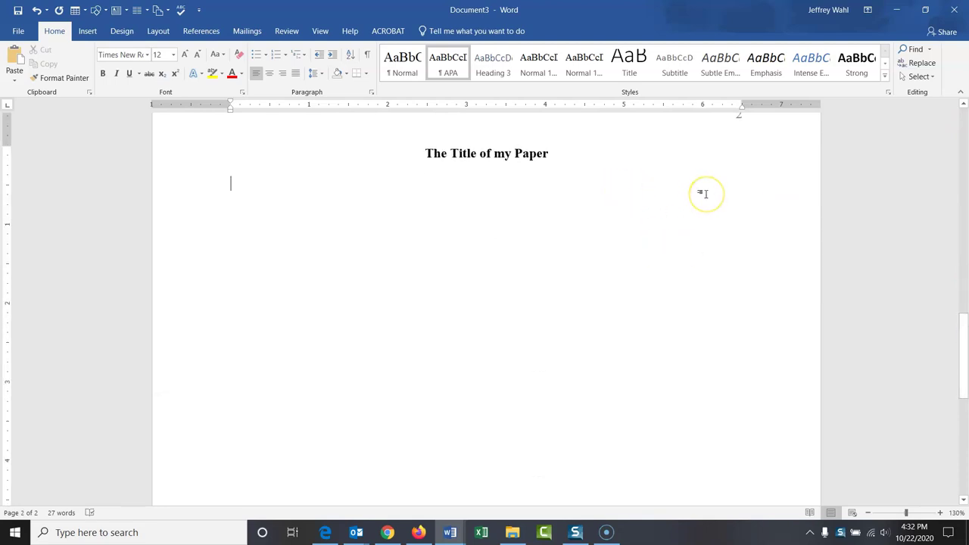
{"action": "key", "text": "Return"}
{"action": "key", "text": "Return"}
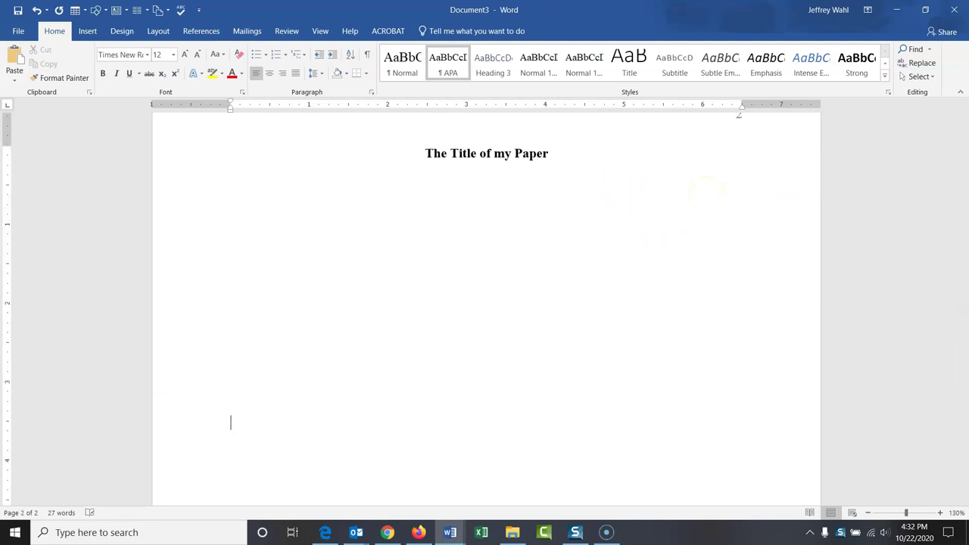
{"action": "key", "text": "Return"}
{"action": "key", "text": "Return"}
{"action": "key", "text": "Return"}
{"action": "key", "text": "Return"}
{"action": "key", "text": "Return"}
{"action": "key", "text": "Return"}
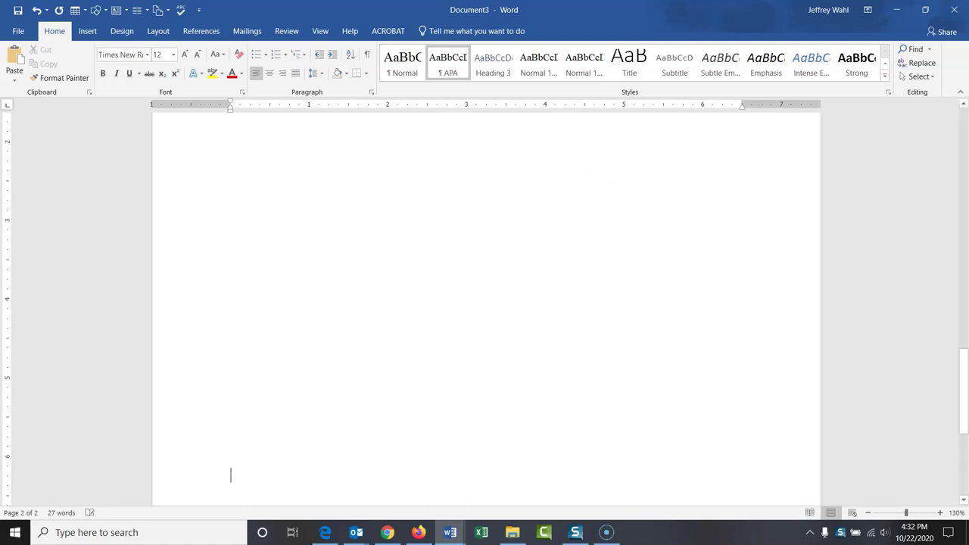
{"action": "key", "text": "Return"}
{"action": "key", "text": "Return"}
{"action": "key", "text": "Return"}
{"action": "key", "text": "Return"}
{"action": "key", "text": "Return"}
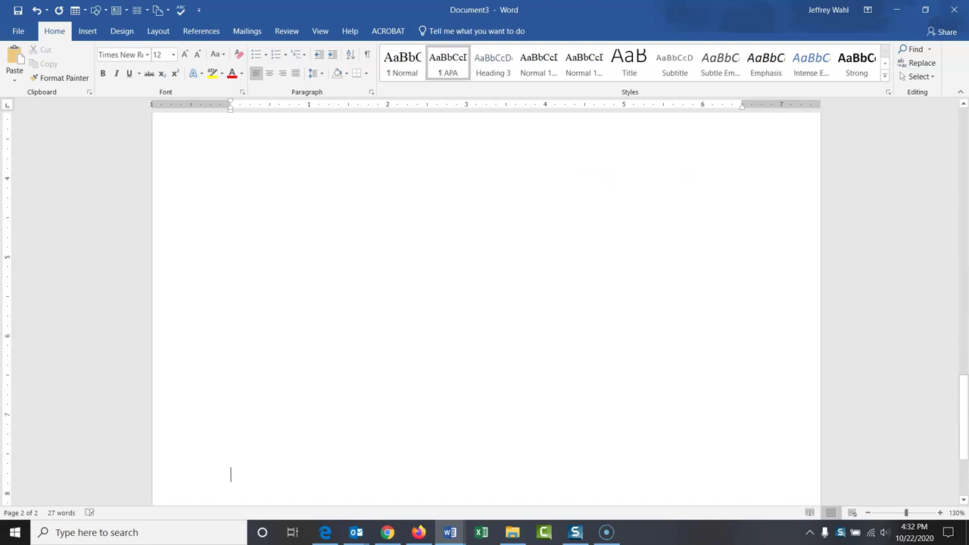
{"action": "key", "text": "Return"}
{"action": "key", "text": "Return"}
{"action": "key", "text": "Return"}
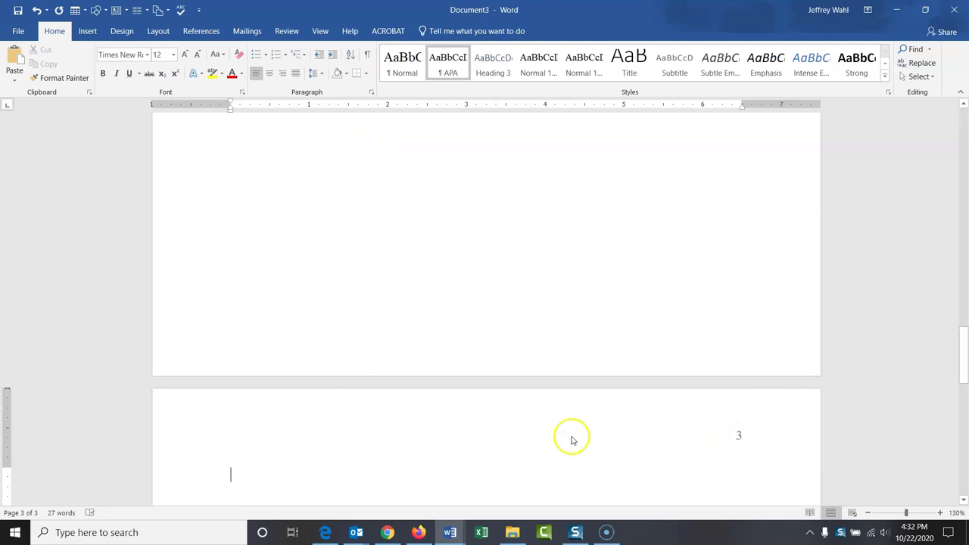
Step: Type a centred, bold 'References' heading on page 3 and left-align the line beneath
{"action": "left_click", "coordinate": [270, 73]}
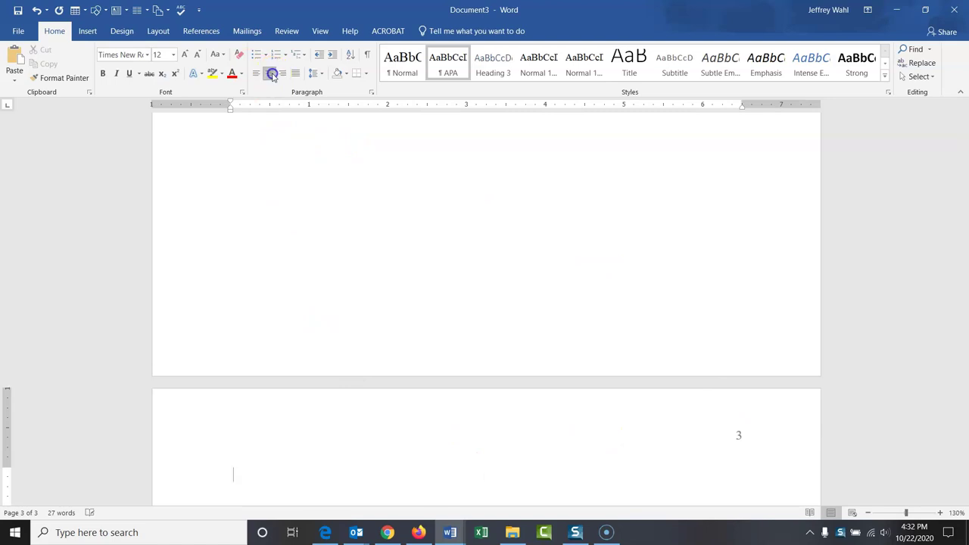
{"action": "left_click", "coordinate": [105, 74]}
{"action": "type", "text": "References"}
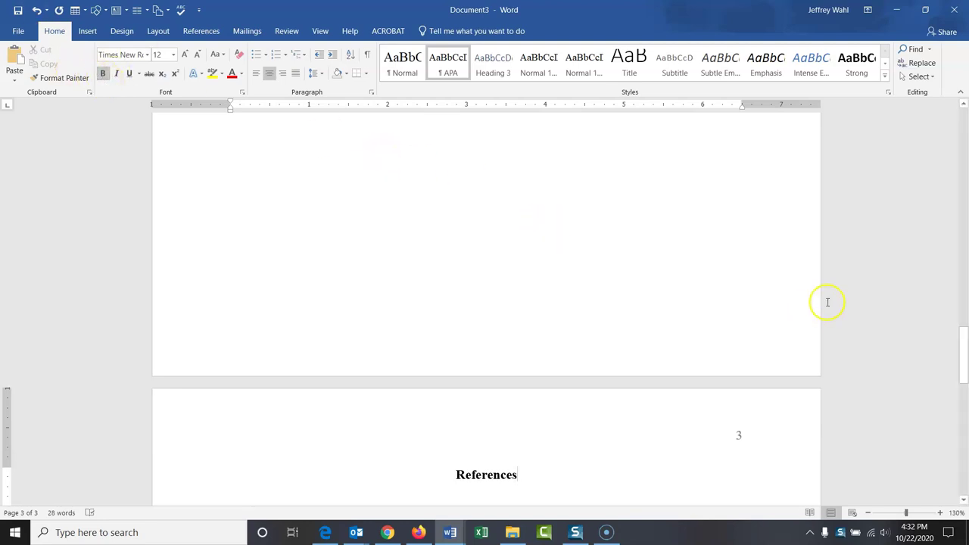
{"action": "left_click_drag", "start_coordinate": [964, 346], "coordinate": [964, 372]}
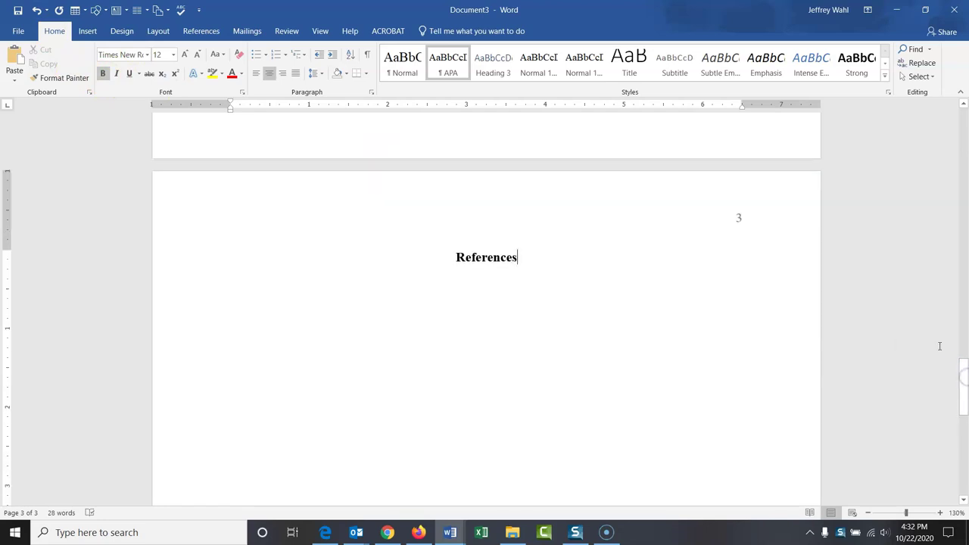
{"action": "key", "text": "Return"}
{"action": "left_click", "coordinate": [257, 73]}
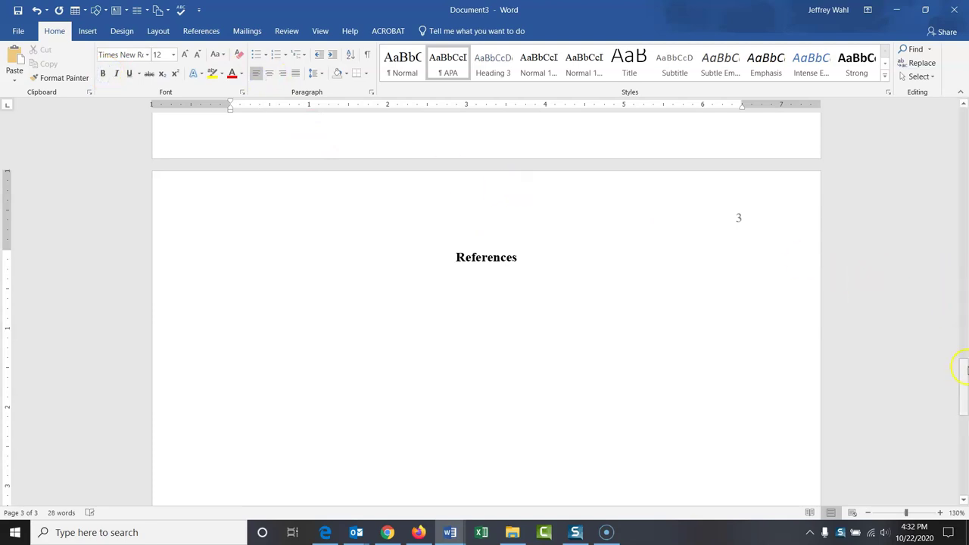
{"action": "left_click_drag", "start_coordinate": [963, 369], "coordinate": [964, 106]}
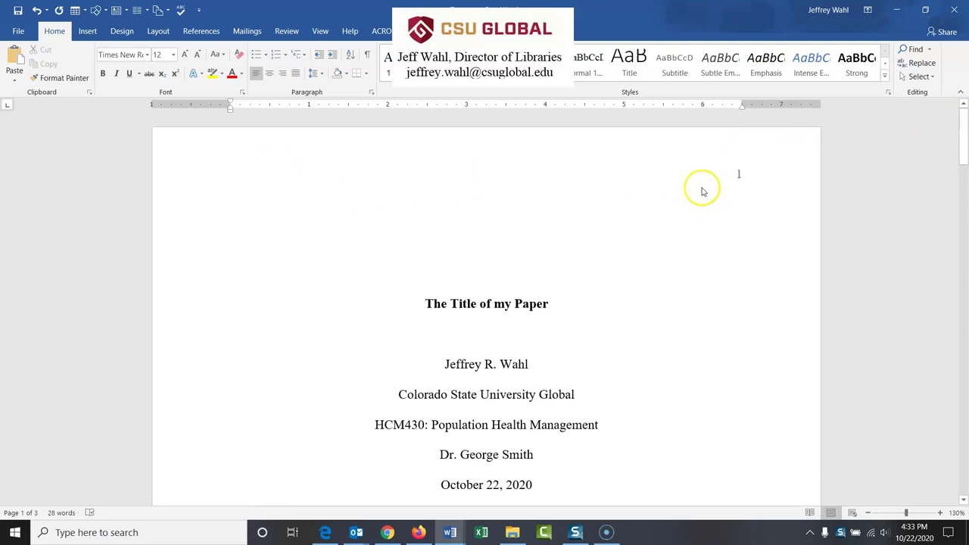
{"action": "left_click_drag", "start_coordinate": [965, 156], "coordinate": [964, 144]}
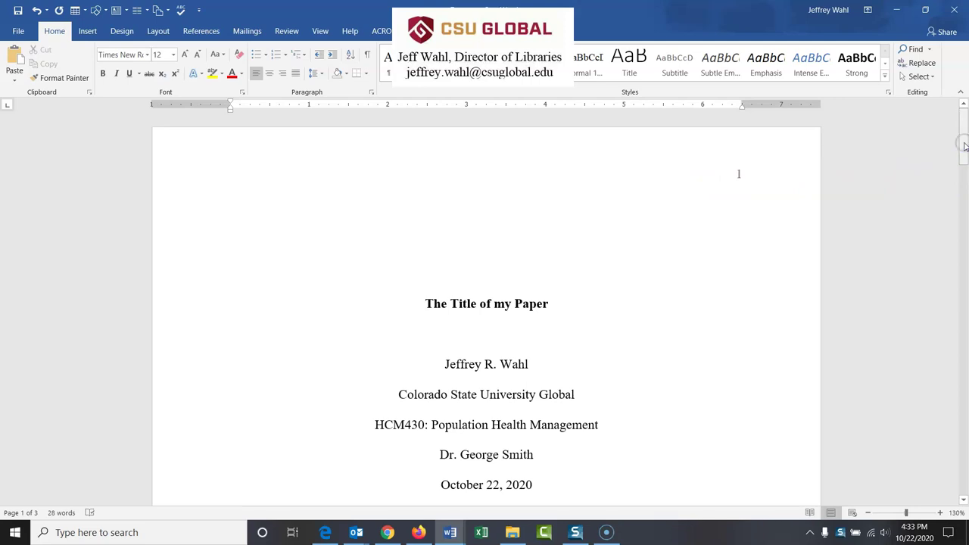